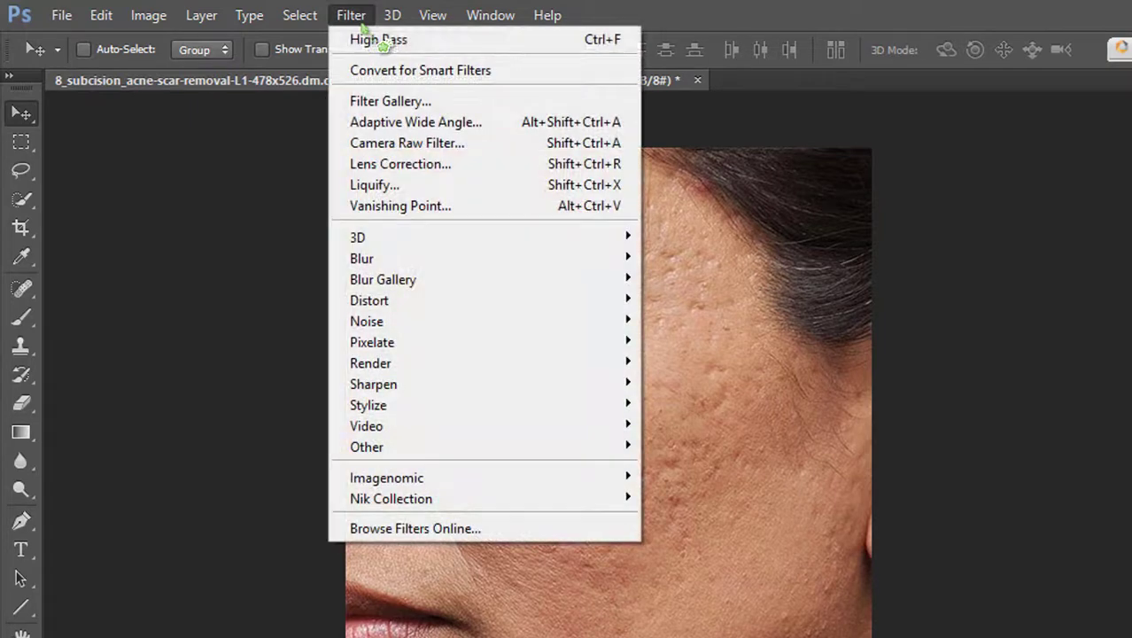
Apply a Gaussian Blur with a radius of 1.5 pixels to the smooth skin layer.
mouse_move(408, 261)
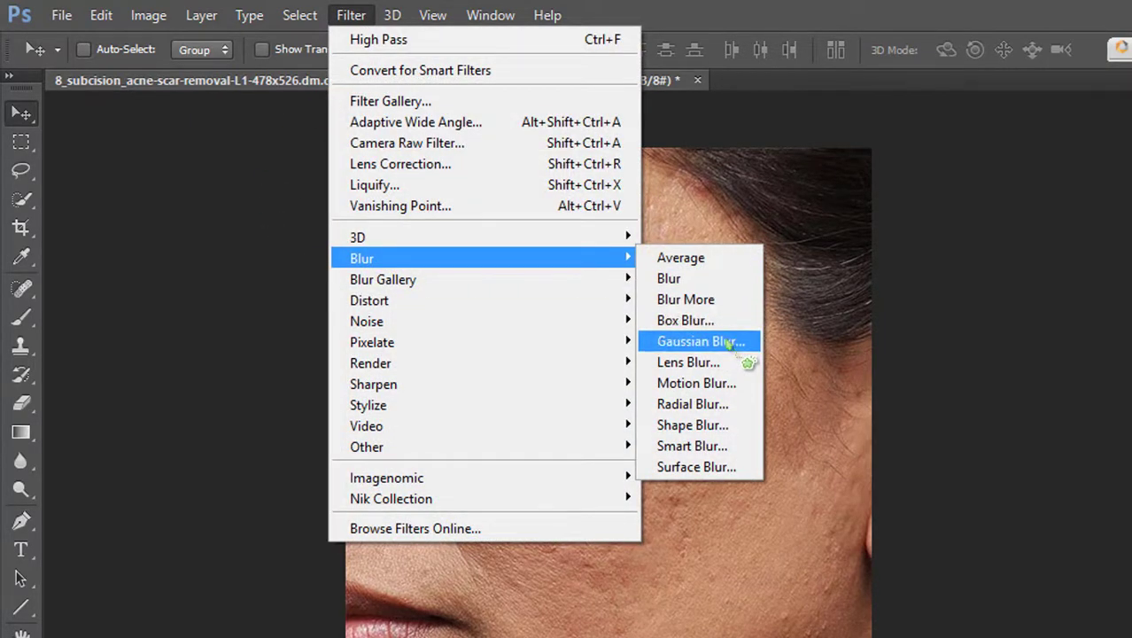
left_click(728, 343)
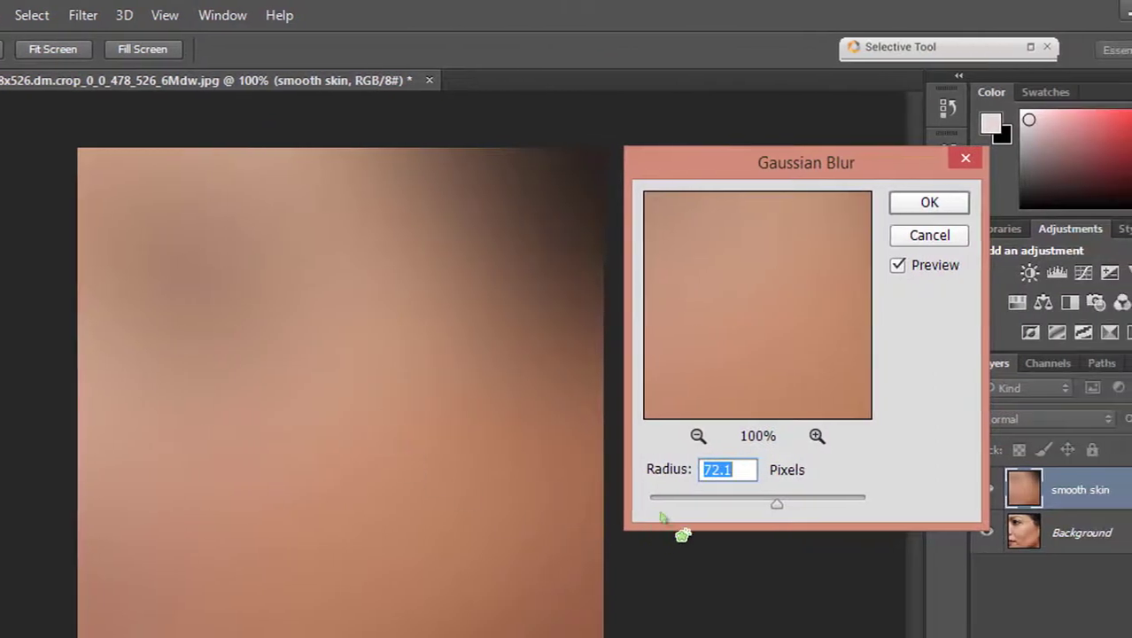
left_click(663, 501)
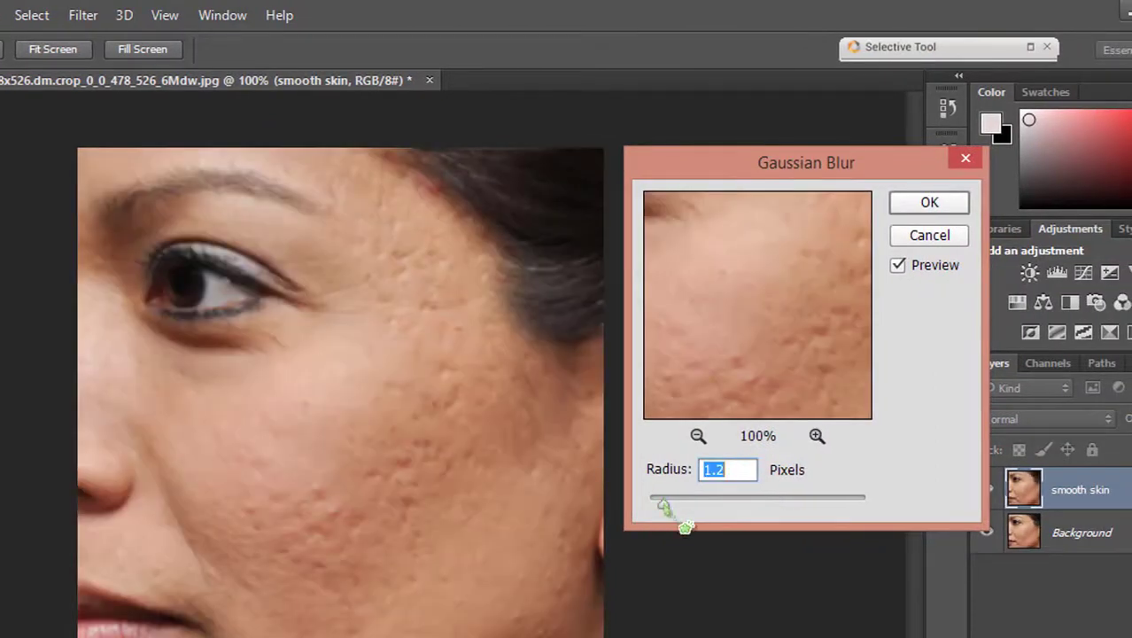
left_click_drag(665, 505, 668, 507)
left_click(955, 205)
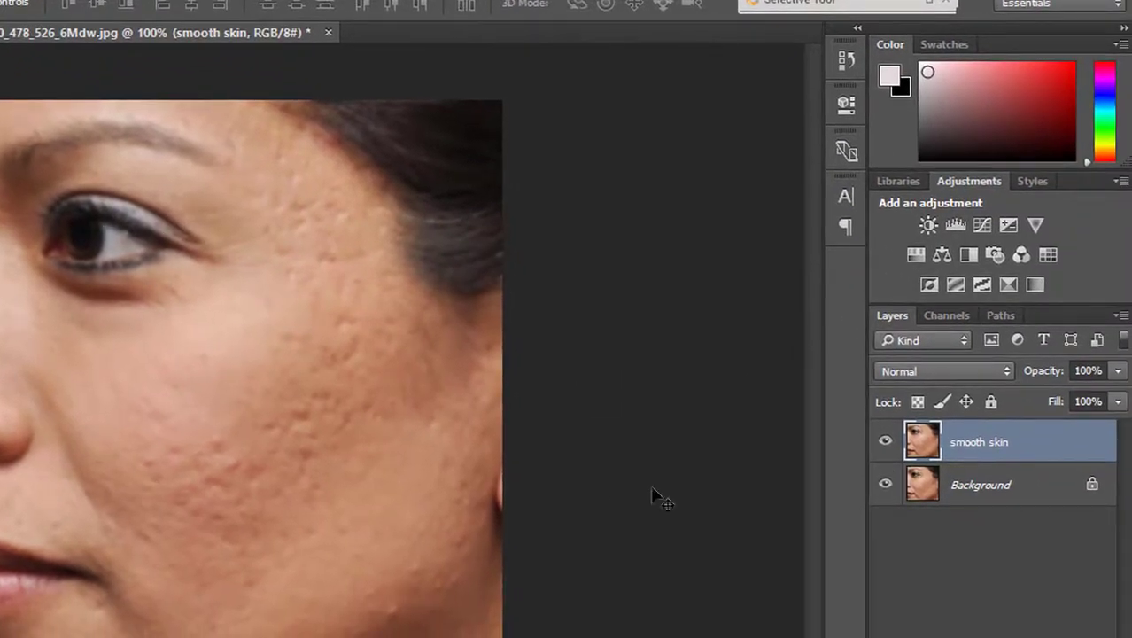
Duplicate the Background layer as "Detail skin texture" and move the copy above the smooth skin layer.
left_click(993, 496)
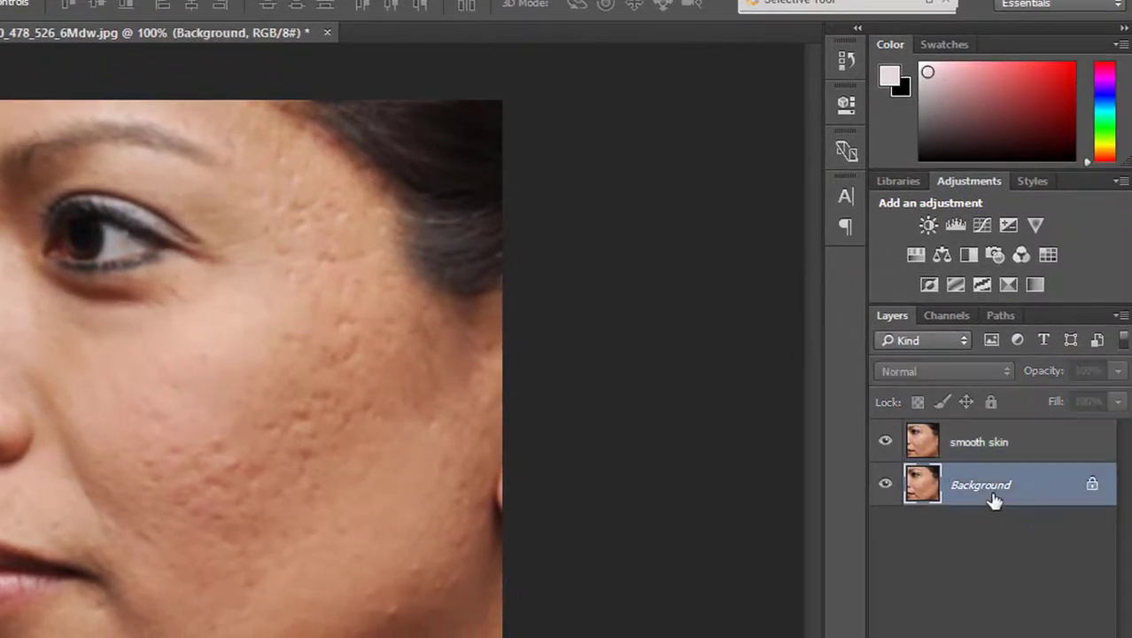
right_click(1005, 495)
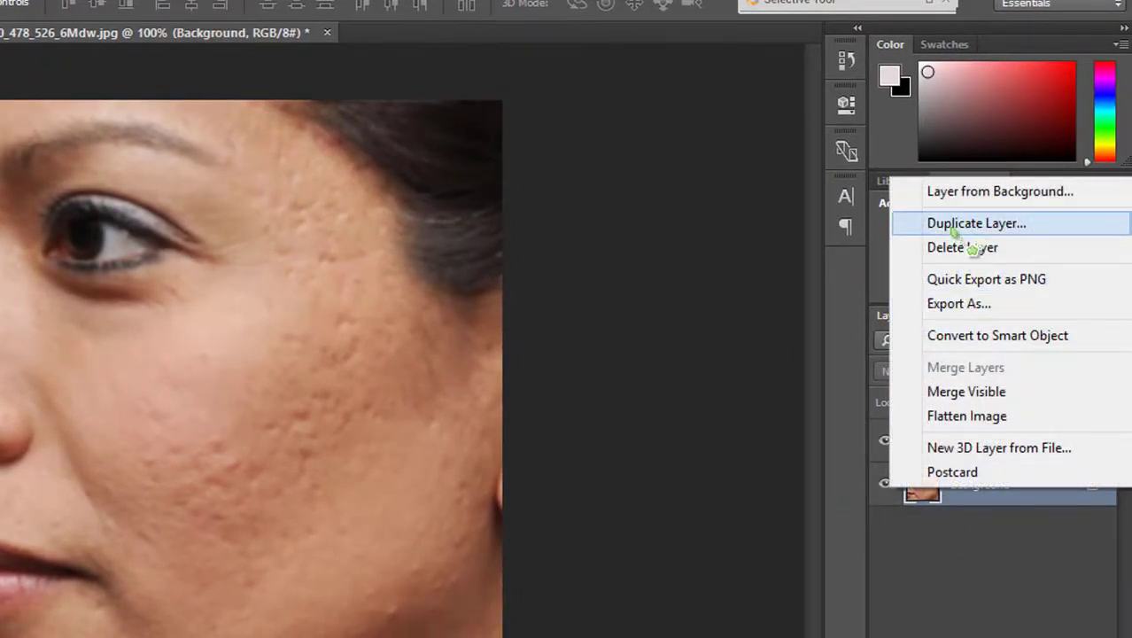
left_click(954, 227)
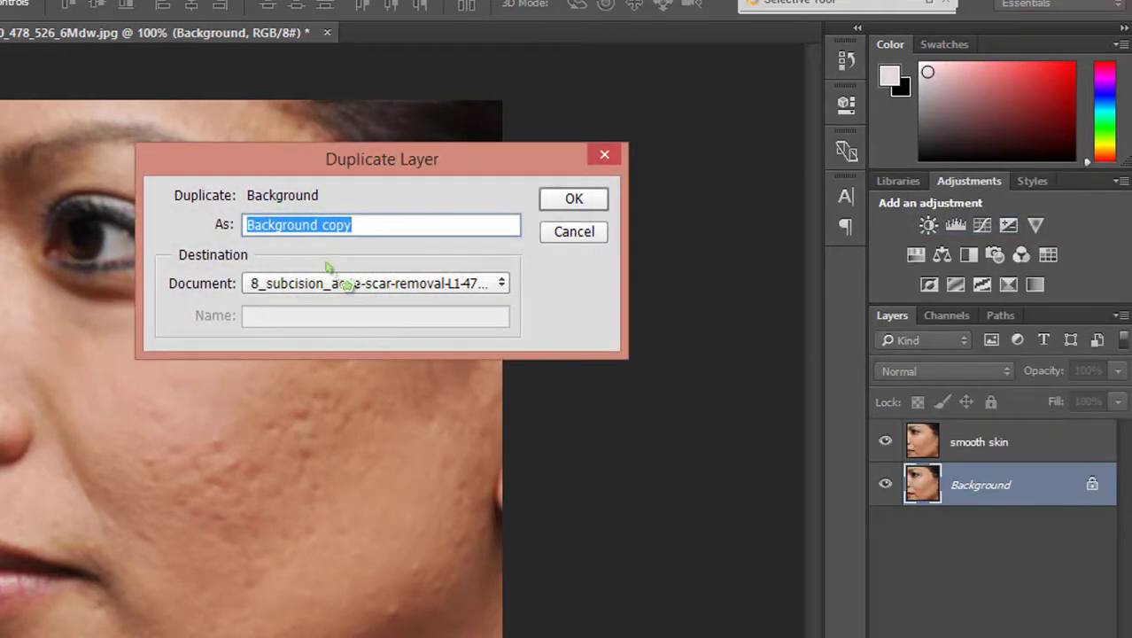
type("Detail skin texture")
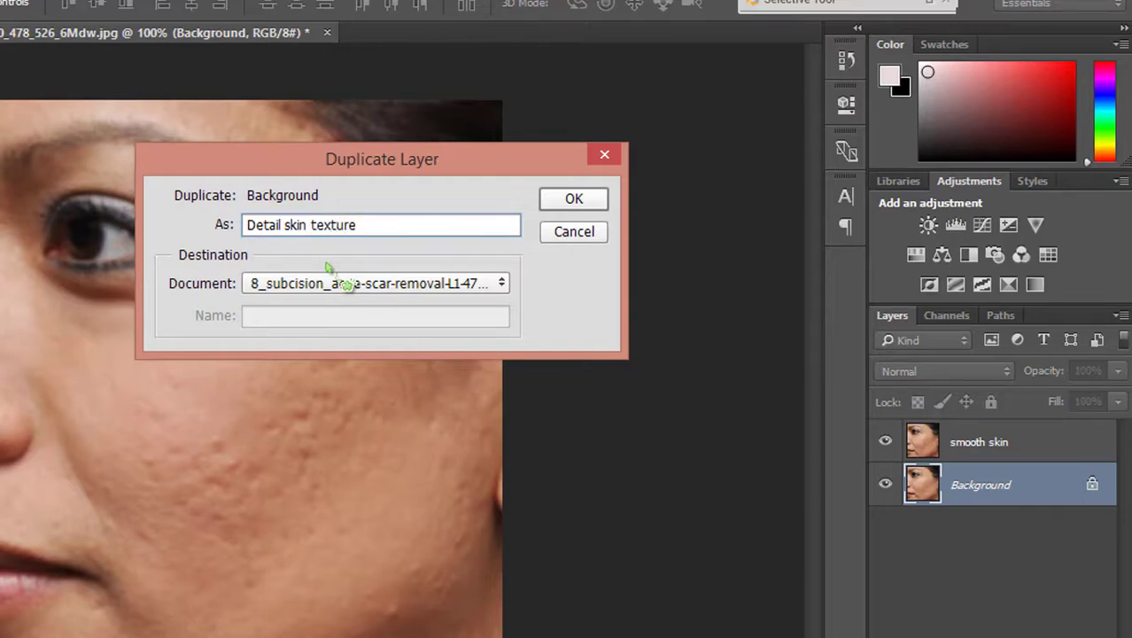
left_click(557, 201)
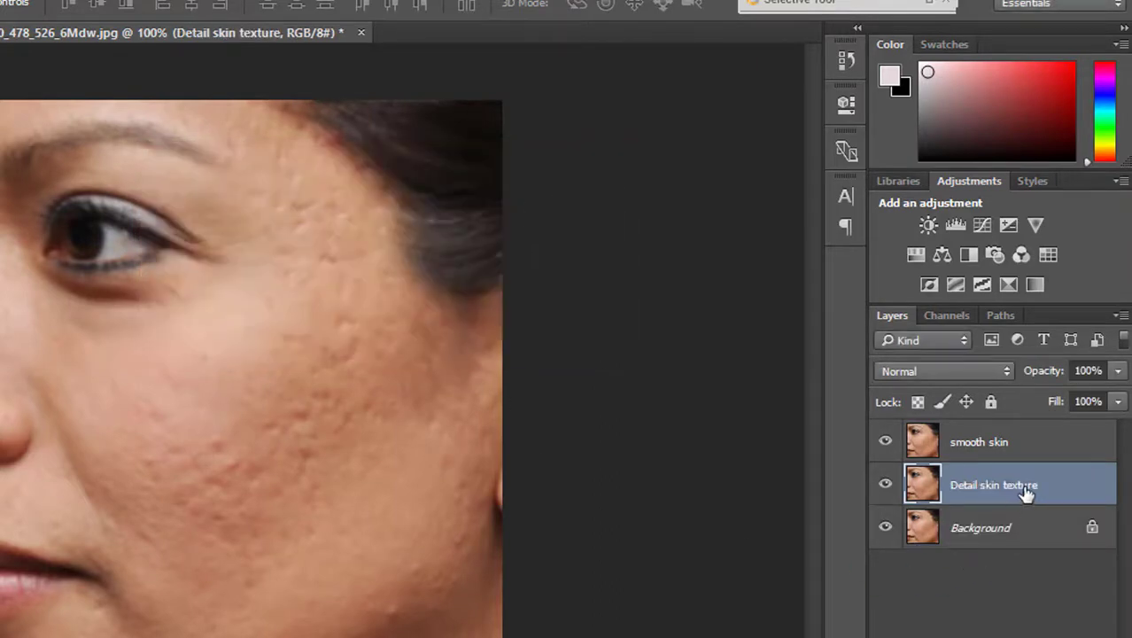
left_click_drag(1026, 493, 1026, 429)
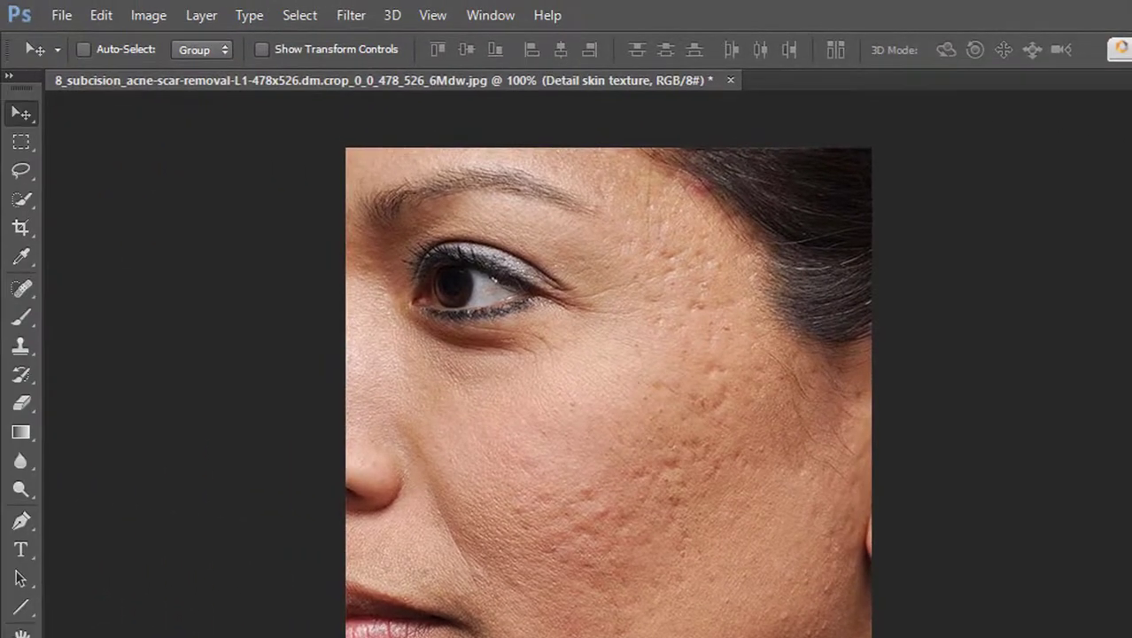
Set up Apply Image on the Detail skin texture layer with Subtract blending and smooth skin as the source layer.
left_click(151, 18)
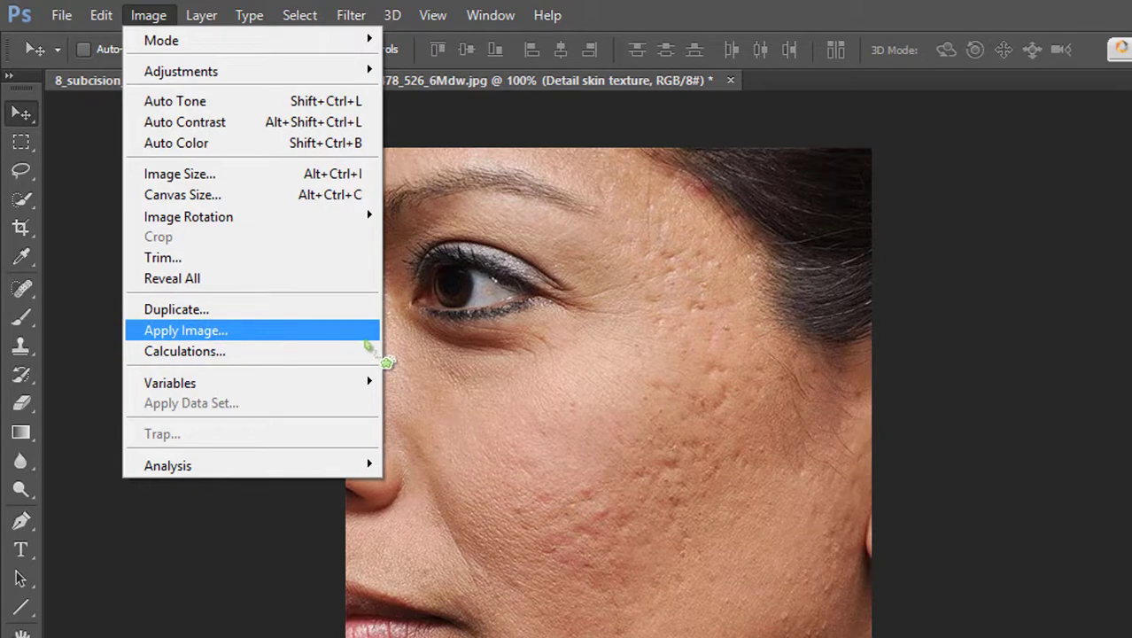
left_click(370, 331)
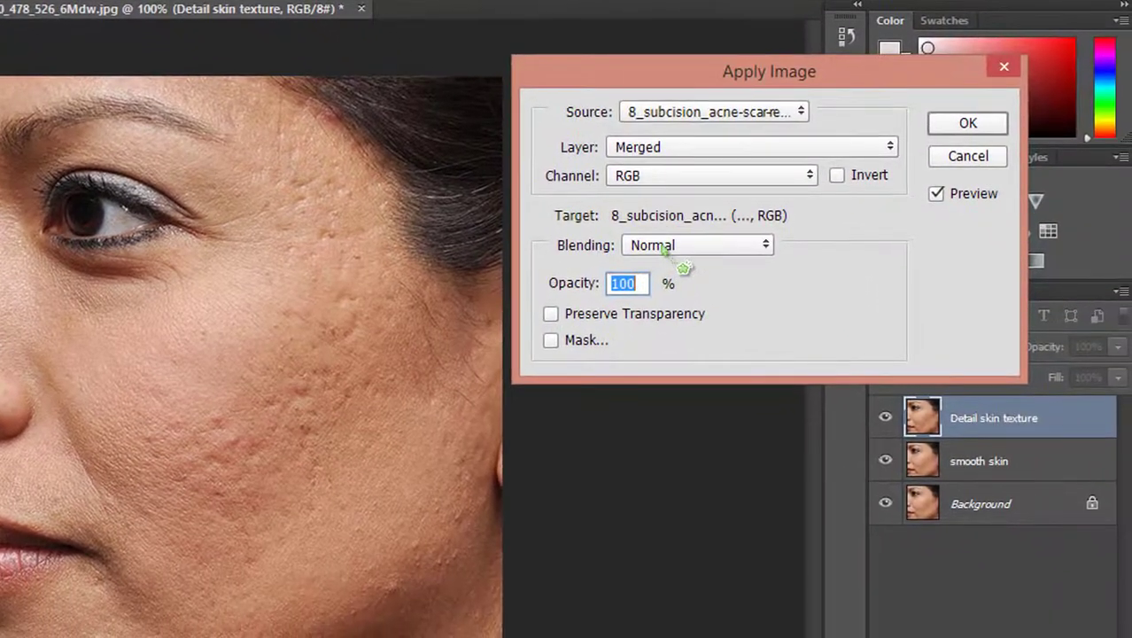
left_click(700, 263)
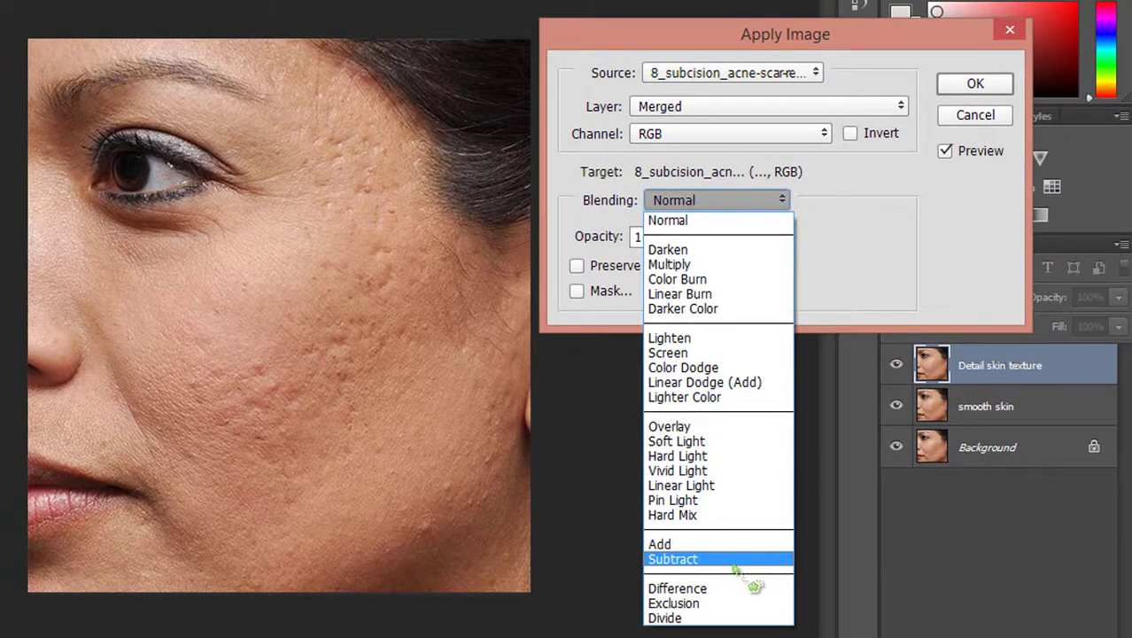
left_click(732, 560)
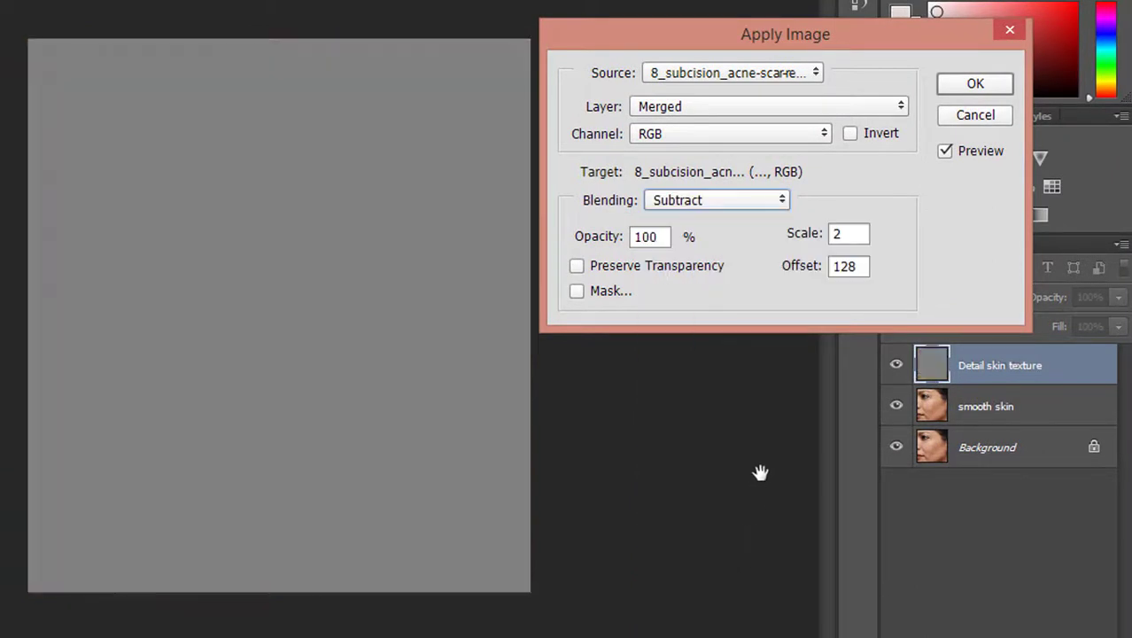
left_click(746, 106)
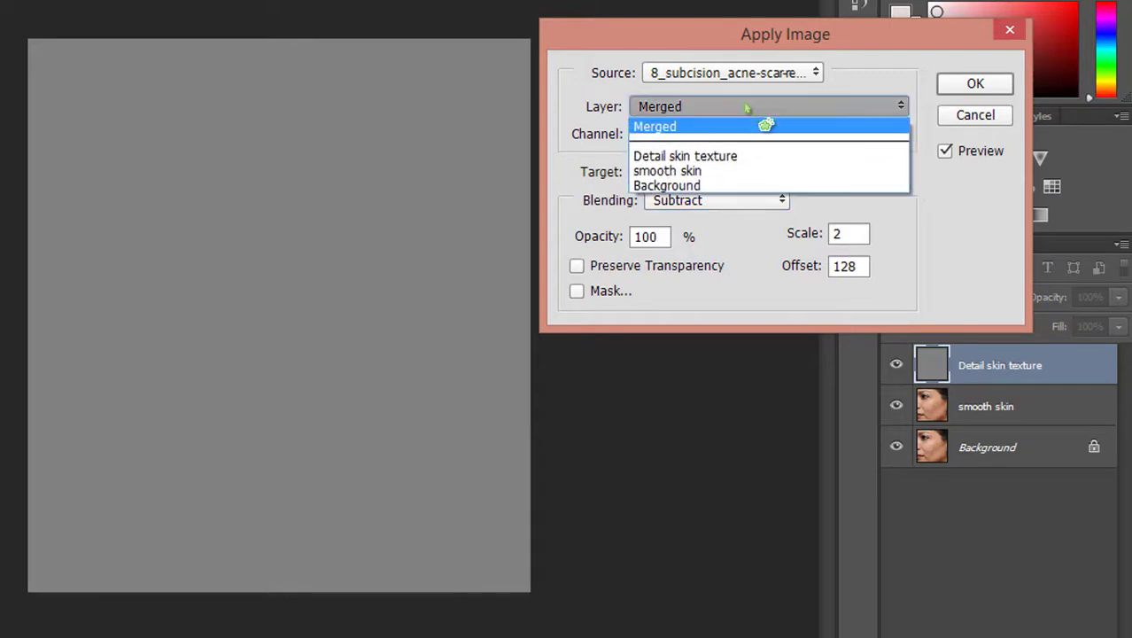
left_click(709, 172)
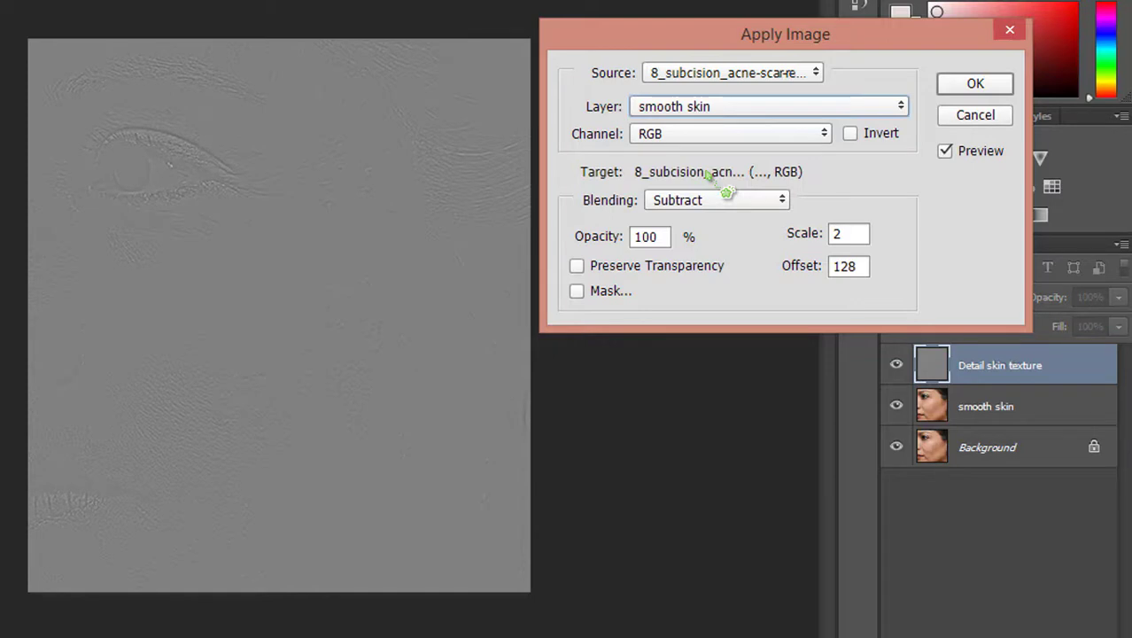
Apply the image with scale 2 and offset 128, and set the Detail skin texture layer's blend mode to Linear Light.
double_click(864, 241)
left_click(850, 267)
double_click(846, 266)
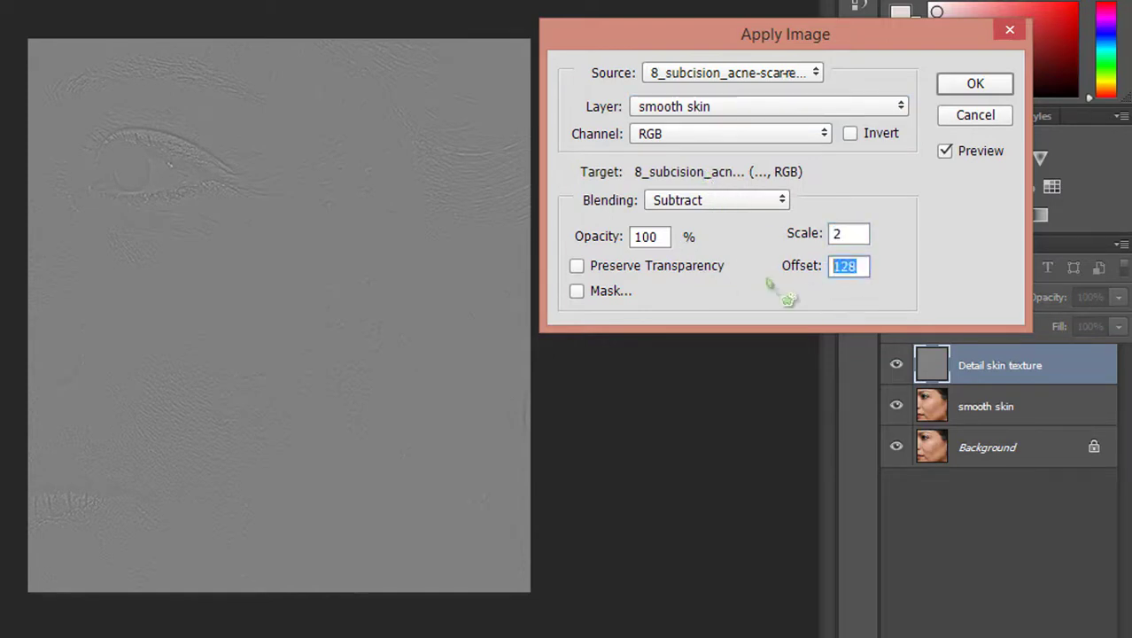
left_click(967, 85)
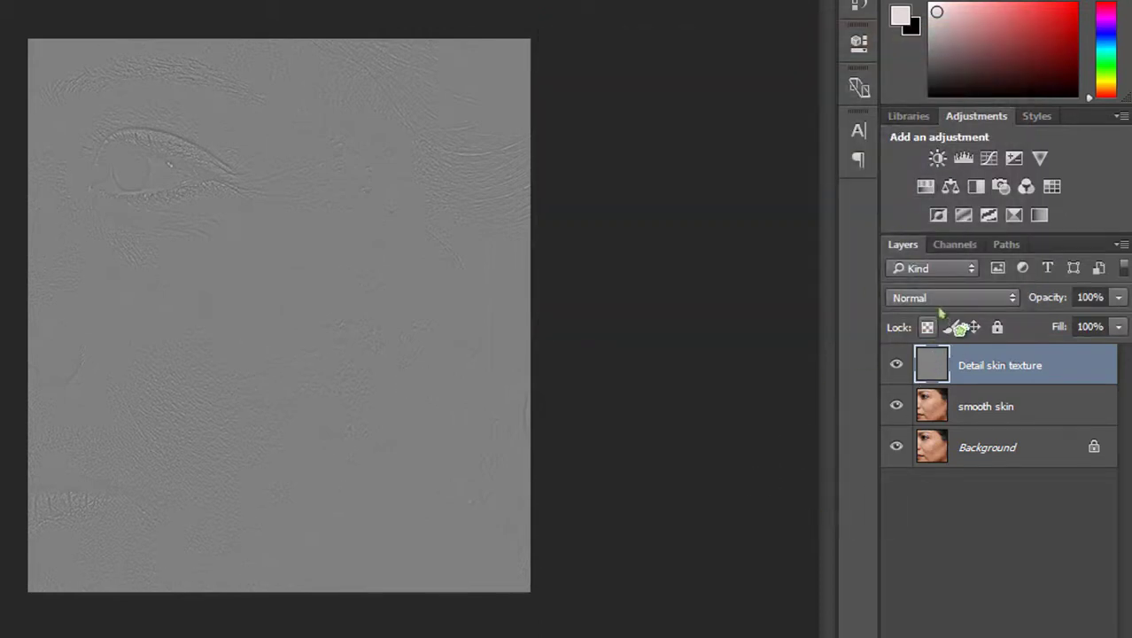
left_click(945, 299)
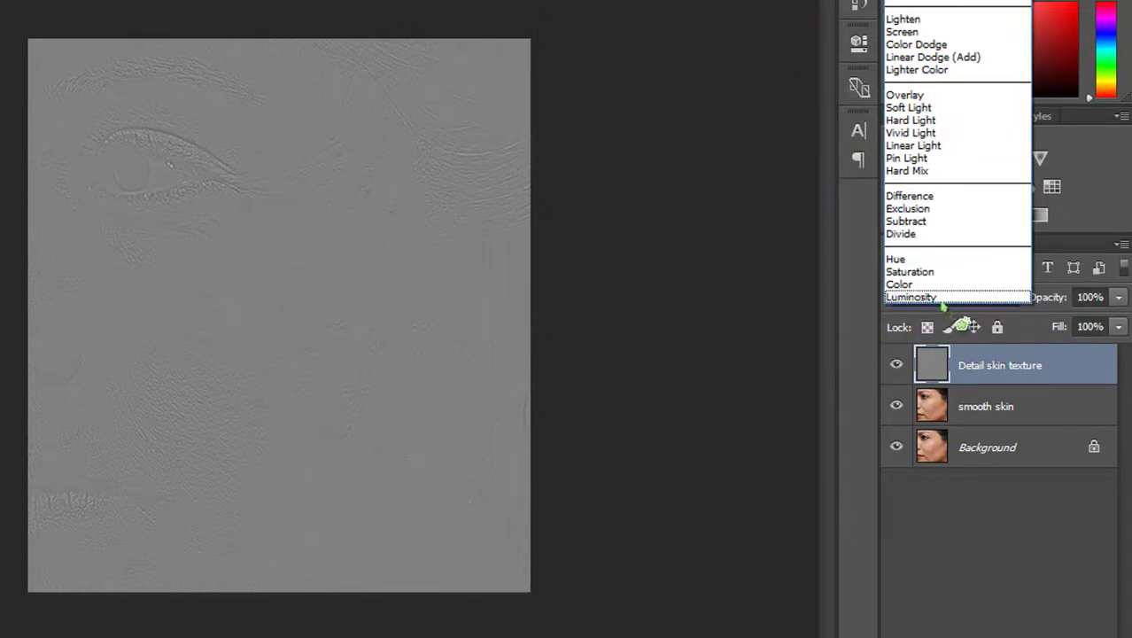
left_click(937, 146)
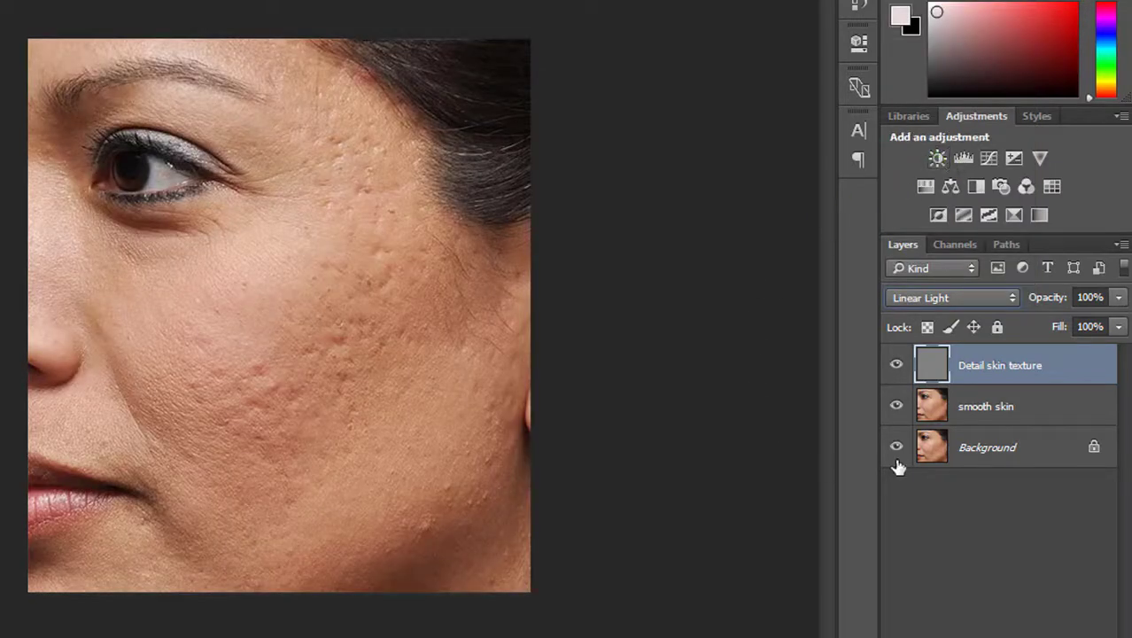
Convert the smooth skin layer to a smart object.
left_click(1018, 407)
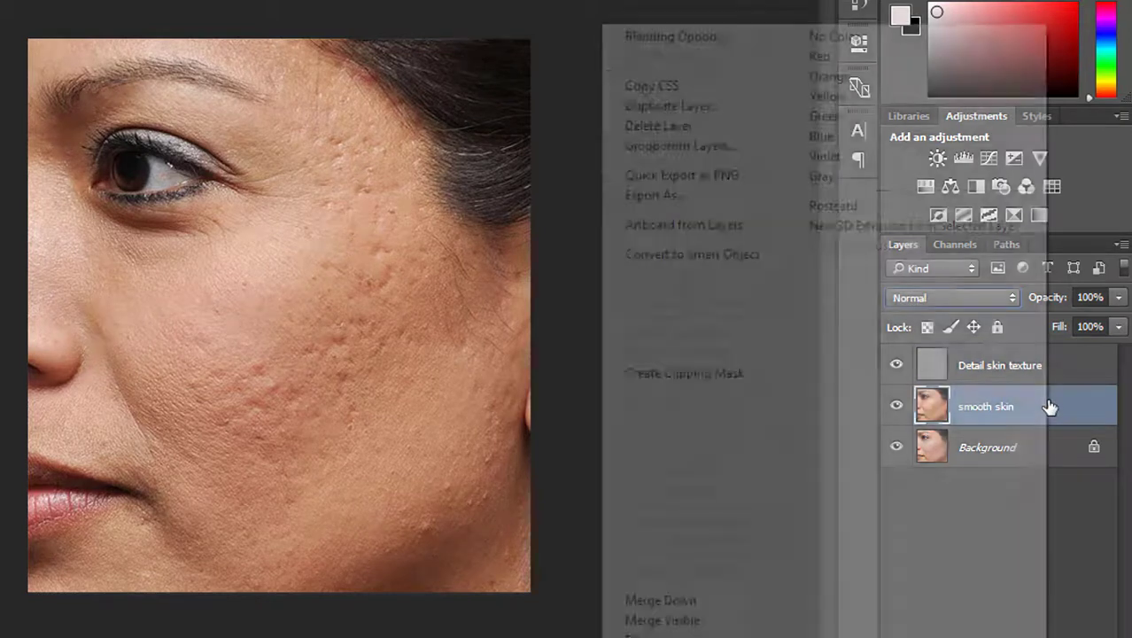
right_click(1047, 406)
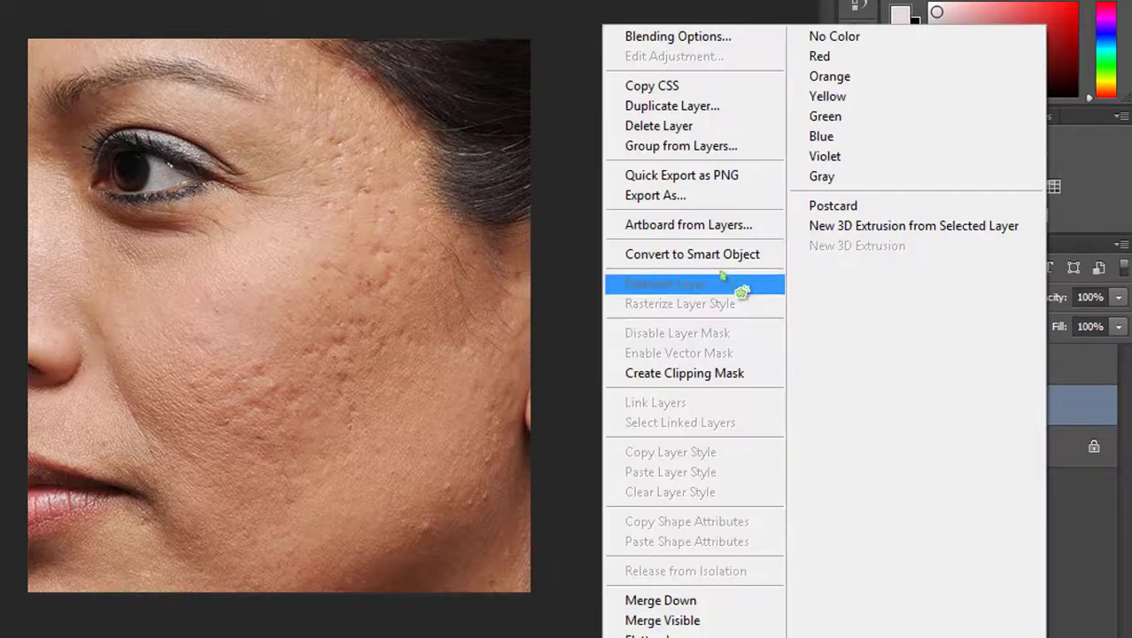
left_click(720, 257)
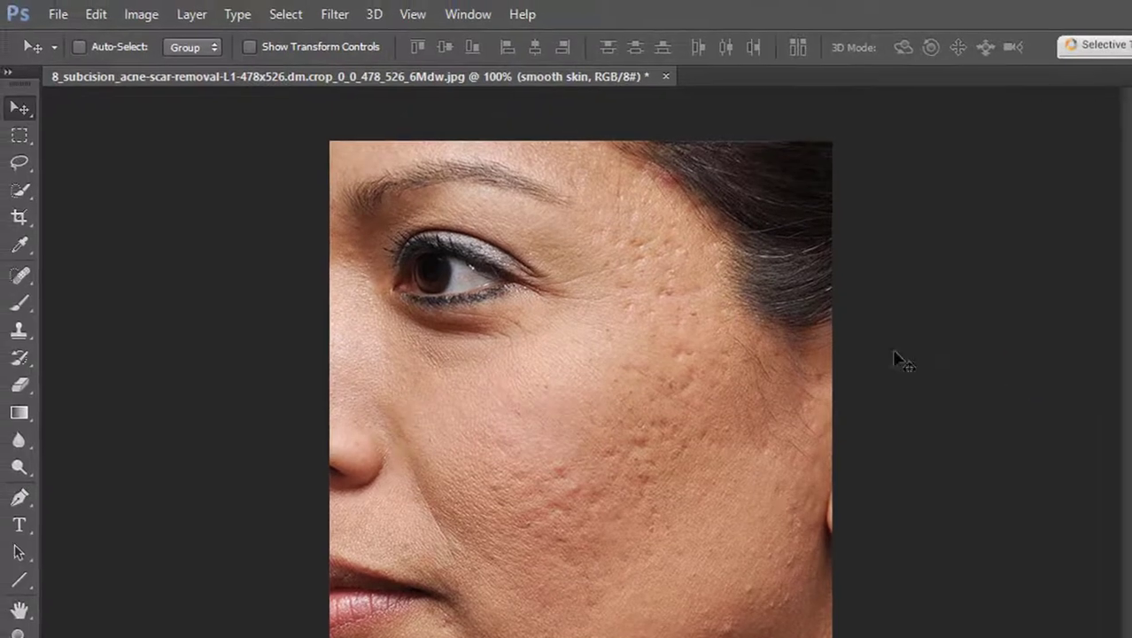
Apply a Gaussian Blur smart filter with a radius of about 11.4 pixels to the smooth skin layer.
left_click(335, 14)
mouse_move(349, 247)
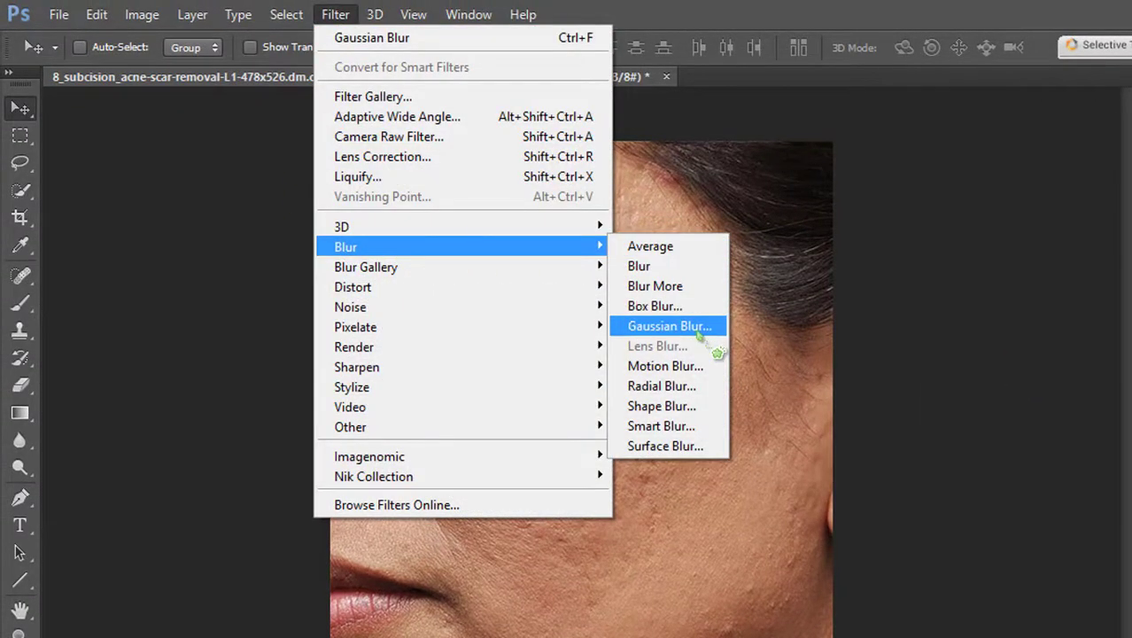
left_click(697, 328)
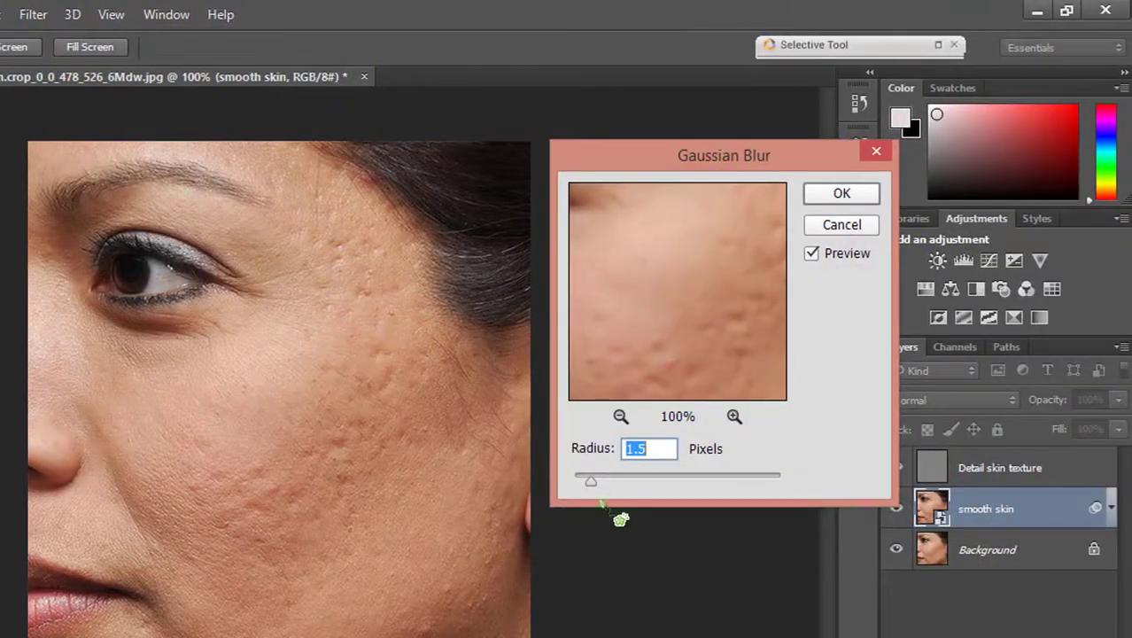
left_click_drag(593, 483, 659, 485)
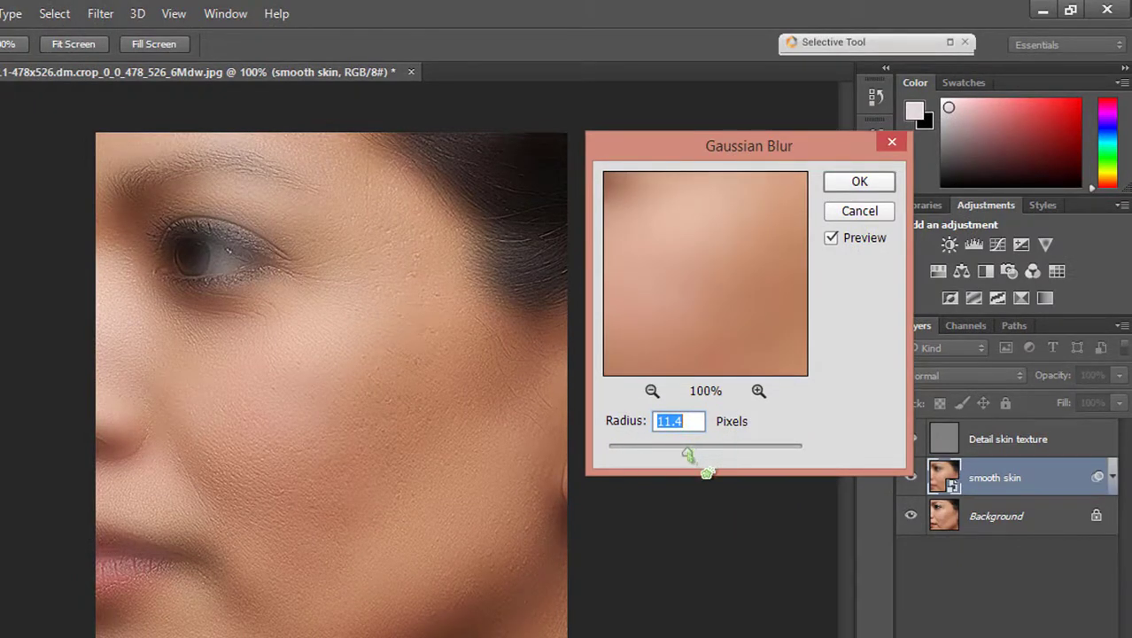
left_click_drag(688, 452, 706, 477)
left_click(859, 182)
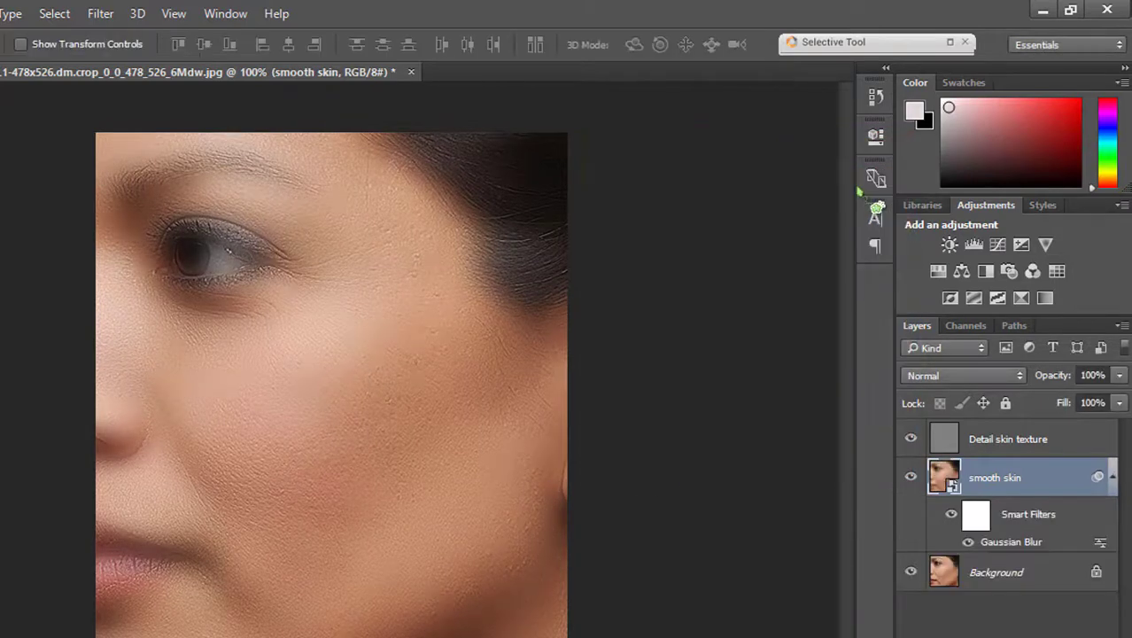
Invert the smart filter mask of the smooth skin layer to black and choose the Brush with white (ffffff) as foreground color.
left_click(978, 514)
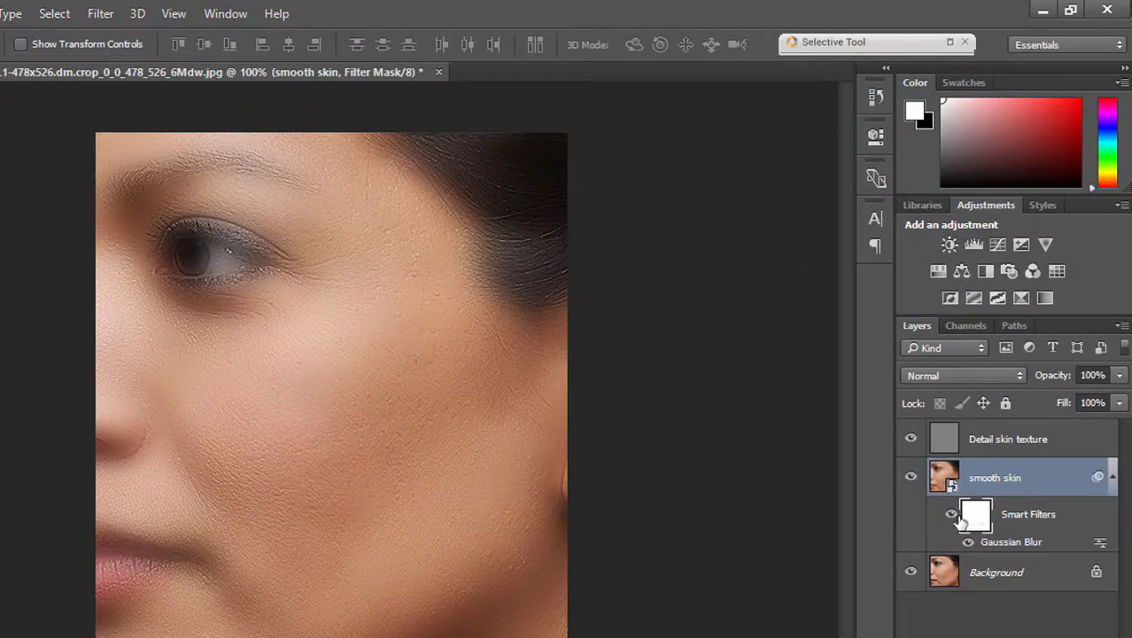
key("ctrl+i")
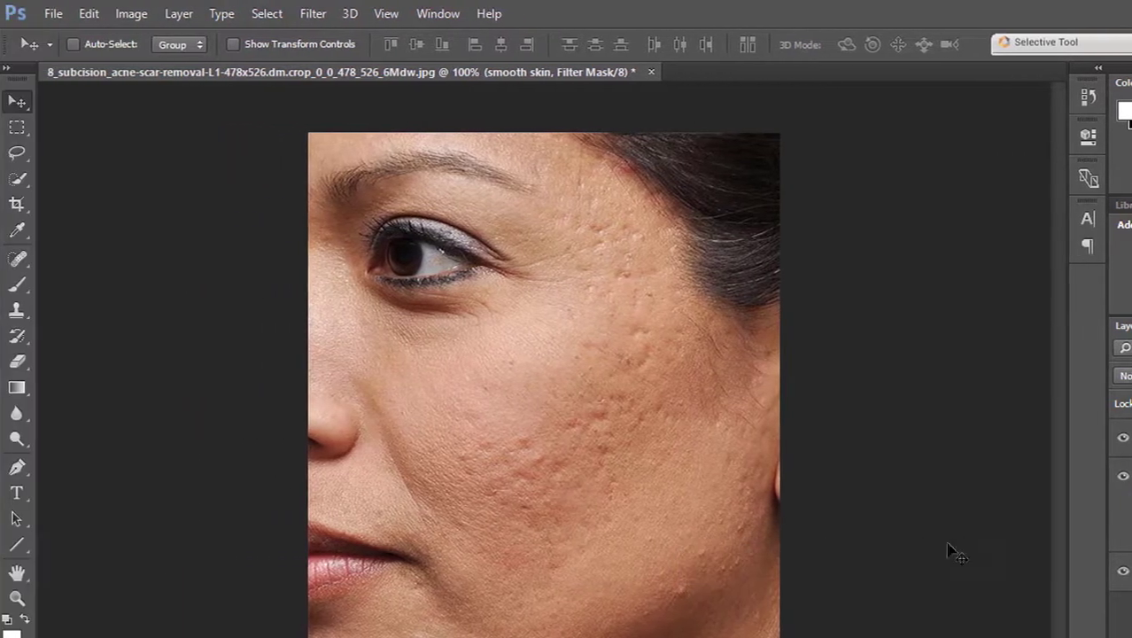
left_click(27, 285)
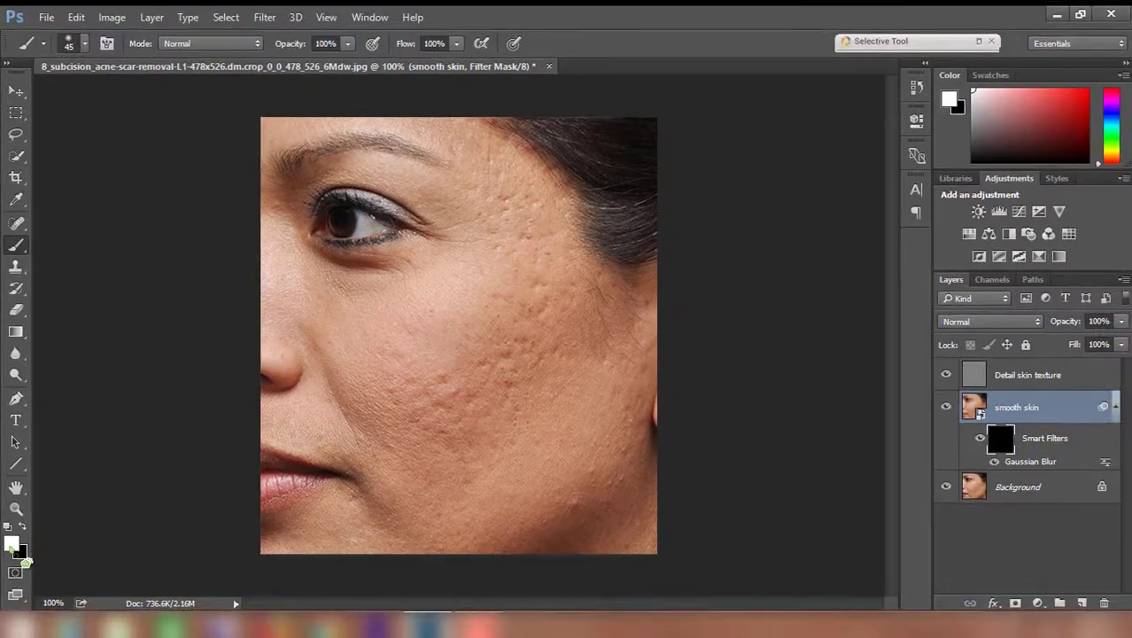
left_click(13, 628)
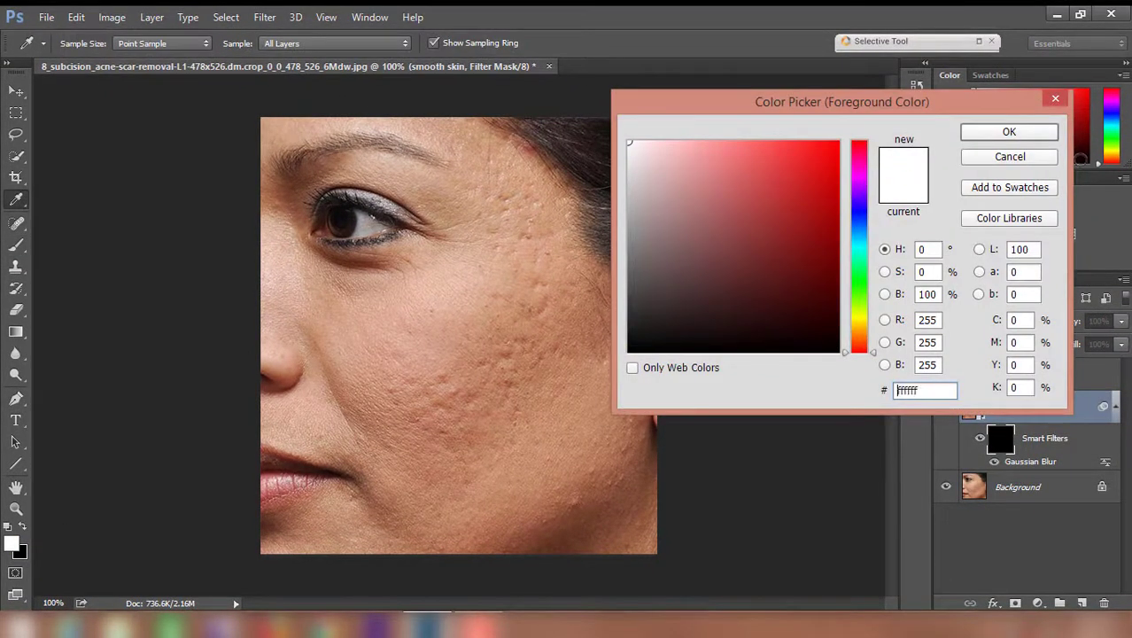
left_click(1009, 131)
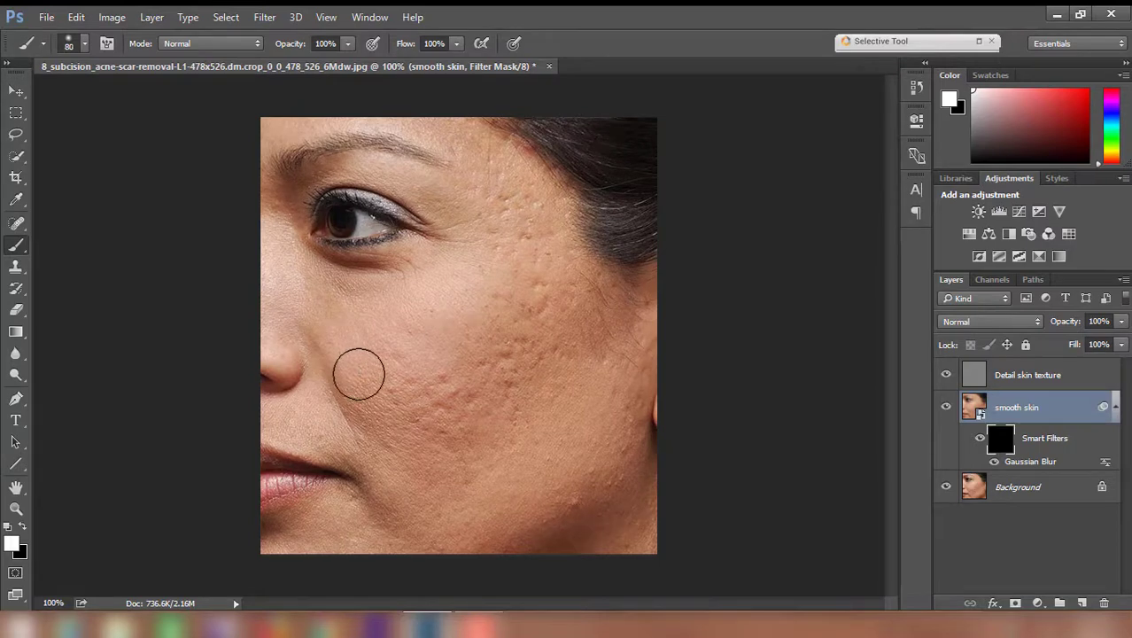
Enlarge the brush to size 100 and paint white on the filter mask over the scarred cheek down to the jaw.
key("bracketright")
key("bracketright")
key("bracketright")
key("bracketright")
key("bracketright")
mouse_move(481, 322)
left_mouse_down()
mouse_move(481, 411)
mouse_move(532, 302)
mouse_move(541, 392)
mouse_move(521, 433)
mouse_move(429, 458)
mouse_move(418, 404)
mouse_move(429, 442)
left_mouse_up()
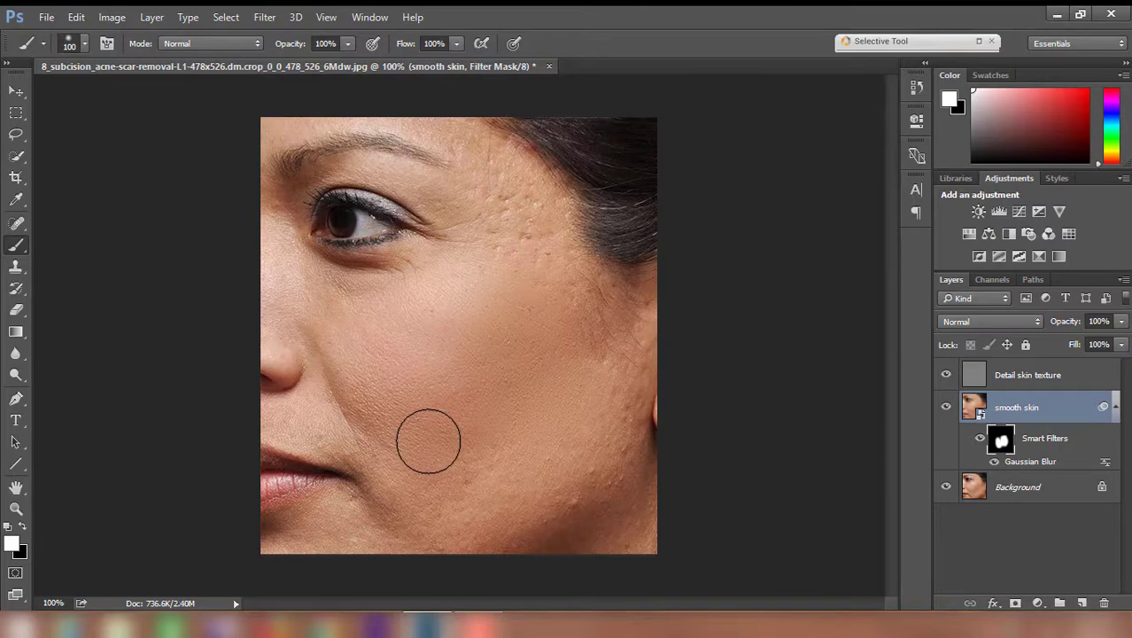
mouse_move(429, 441)
left_mouse_down()
mouse_move(464, 371)
mouse_move(493, 267)
mouse_move(494, 196)
mouse_move(520, 278)
mouse_move(546, 469)
mouse_move(605, 435)
mouse_move(588, 466)
mouse_move(592, 492)
mouse_move(613, 536)
mouse_move(629, 540)
mouse_move(331, 536)
mouse_move(318, 546)
mouse_move(302, 535)
mouse_move(427, 542)
left_mouse_up()
Reduce the brush to size 60 and paint the remaining skin around the nose, under the eye and on the forehead into the mask.
key("bracketleft")
key("bracketleft")
key("bracketleft")
key("bracketleft")
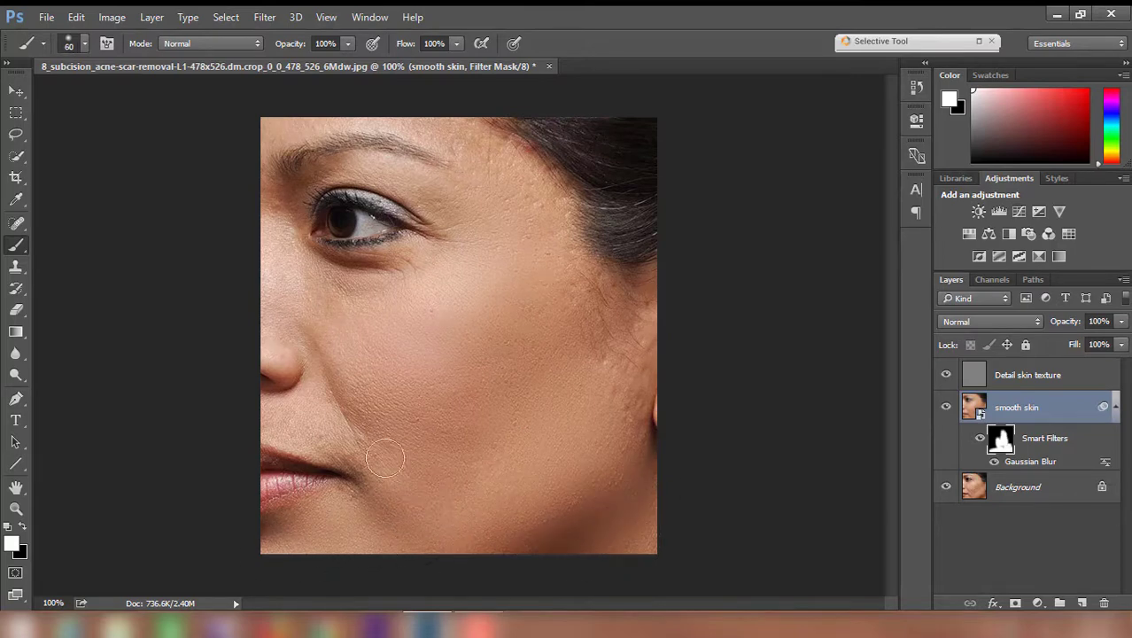
mouse_move(345, 374)
left_mouse_down()
mouse_move(363, 449)
mouse_move(312, 417)
mouse_move(335, 447)
mouse_move(290, 418)
mouse_move(399, 480)
mouse_move(372, 454)
mouse_move(272, 419)
mouse_move(293, 348)
mouse_move(258, 329)
left_mouse_up()
mouse_move(281, 276)
left_mouse_down()
mouse_move(271, 203)
mouse_move(282, 258)
mouse_move(294, 262)
mouse_move(299, 237)
mouse_move(280, 142)
mouse_move(262, 131)
mouse_move(353, 116)
mouse_move(415, 124)
mouse_move(538, 196)
mouse_move(479, 131)
mouse_move(538, 200)
mouse_move(516, 173)
mouse_move(568, 275)
mouse_move(555, 239)
mouse_move(618, 412)
mouse_move(637, 411)
mouse_move(659, 307)
mouse_move(658, 381)
mouse_move(621, 381)
mouse_move(632, 383)
mouse_move(652, 474)
mouse_move(631, 320)
mouse_move(566, 238)
mouse_move(551, 263)
mouse_move(542, 198)
mouse_move(540, 242)
mouse_move(473, 182)
mouse_move(455, 203)
mouse_move(396, 172)
mouse_move(356, 169)
mouse_move(300, 186)
mouse_move(280, 214)
mouse_move(286, 195)
mouse_move(355, 169)
mouse_move(434, 194)
mouse_move(509, 265)
mouse_move(462, 263)
mouse_move(322, 292)
mouse_move(339, 289)
mouse_move(278, 256)
mouse_move(306, 292)
mouse_move(390, 304)
mouse_move(402, 277)
left_mouse_up()
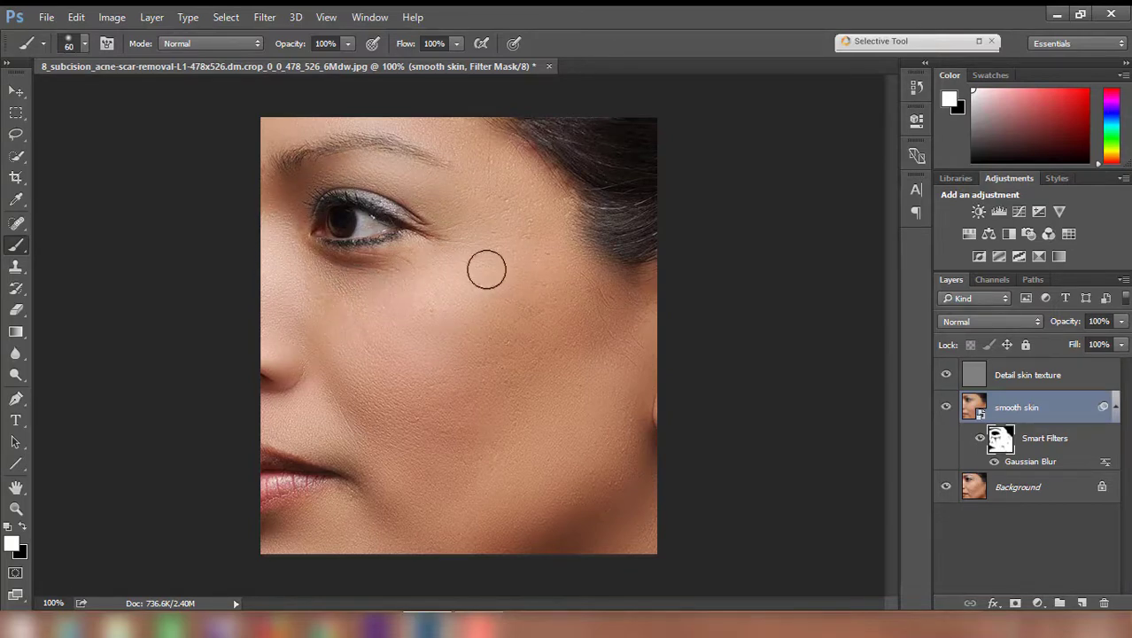
Reduce the brush to size 30 and paint black over the eye on the smooth skin filter mask.
key("bracketleft")
key("bracketleft")
key("bracketleft")
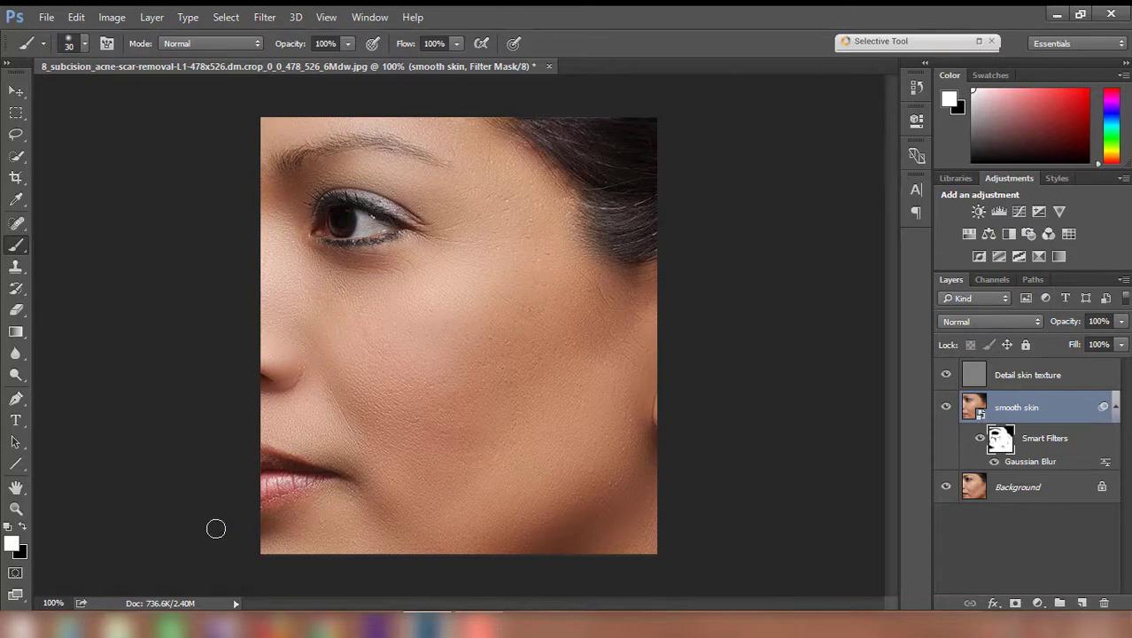
key("x")
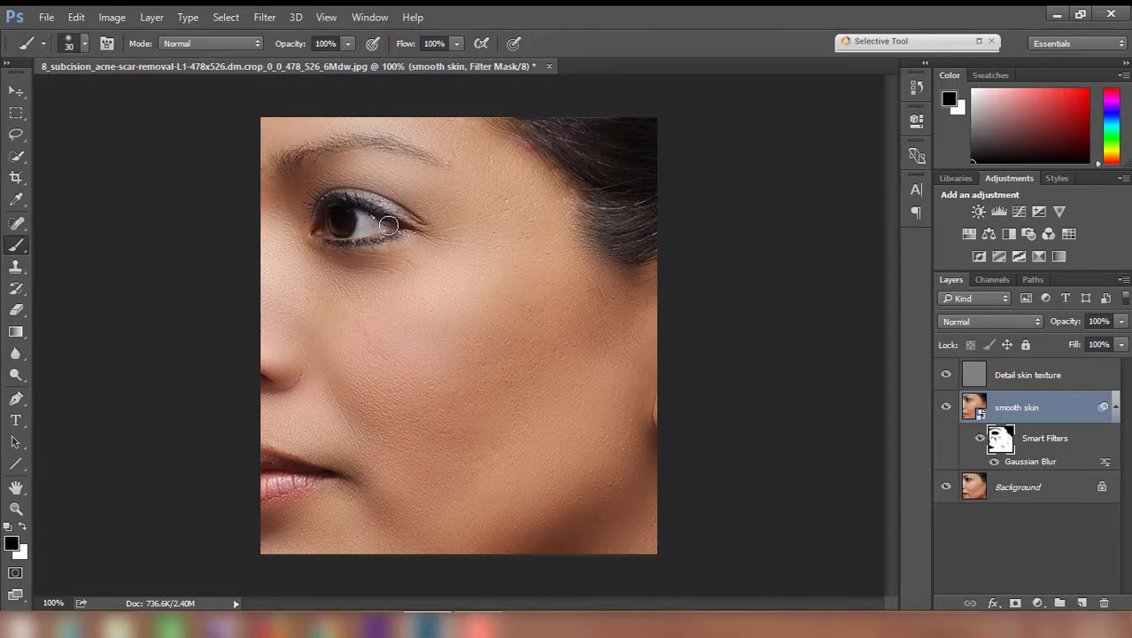
left_click(331, 230)
left_click(16, 91)
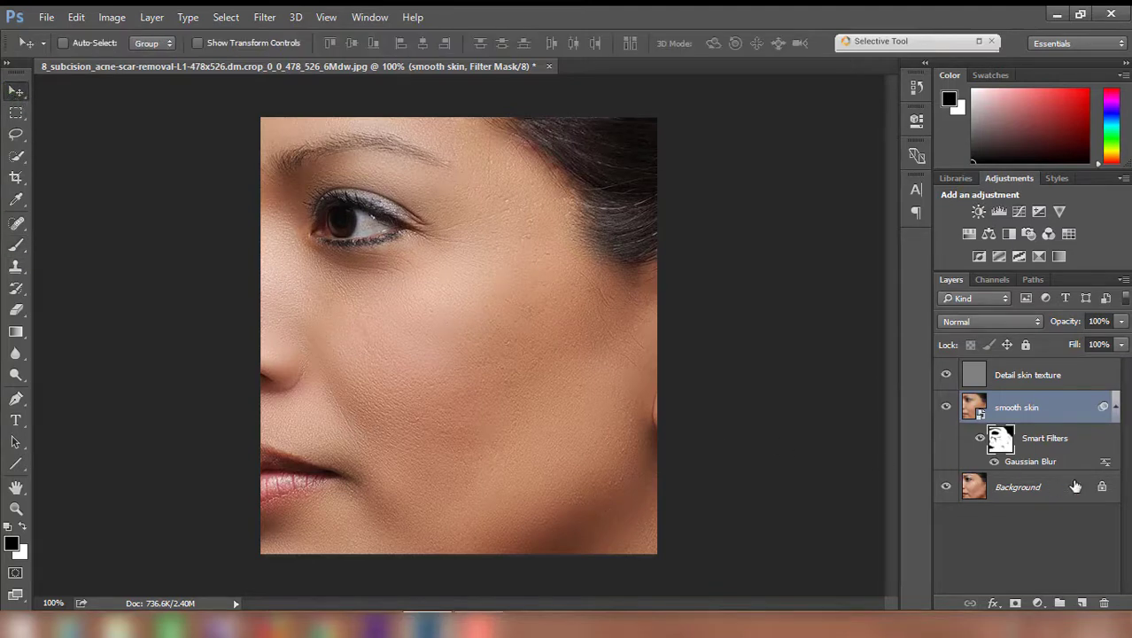
Reselect the smooth skin filter mask, enlarge the brush to size 100 and paint black over the scarred cheek to demonstrate the masking.
left_click(1054, 379)
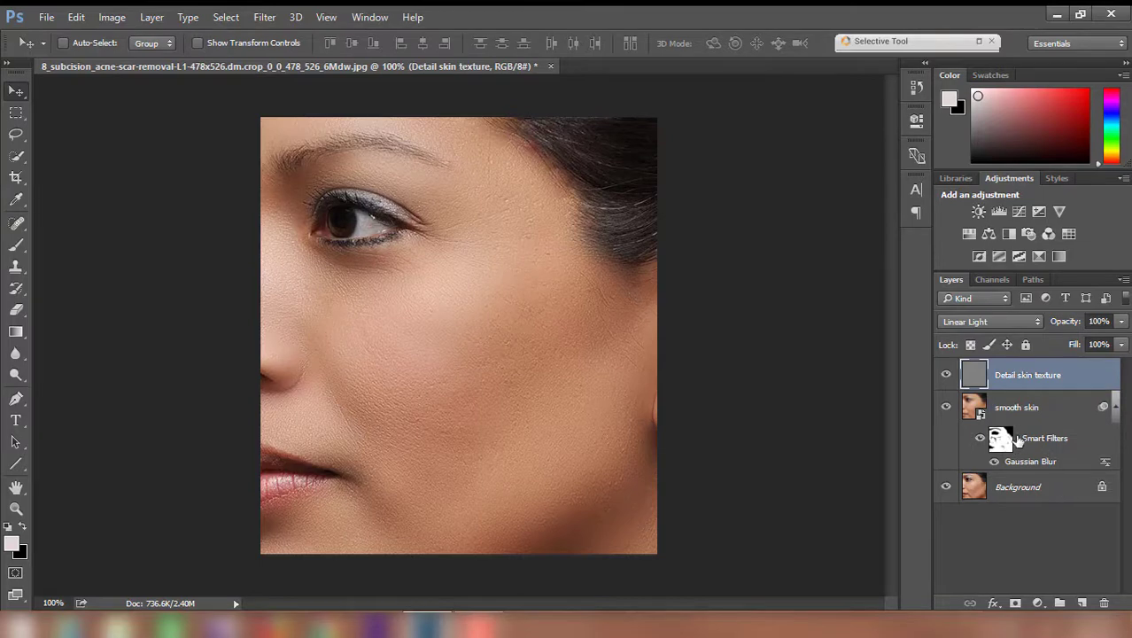
left_click(1001, 448)
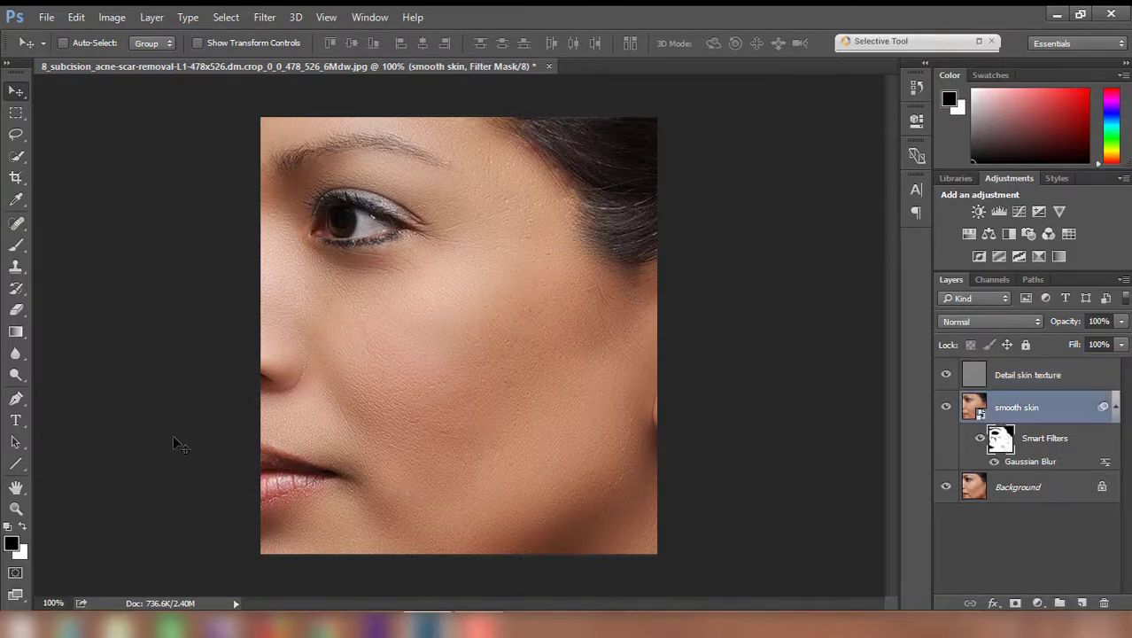
left_click(15, 245)
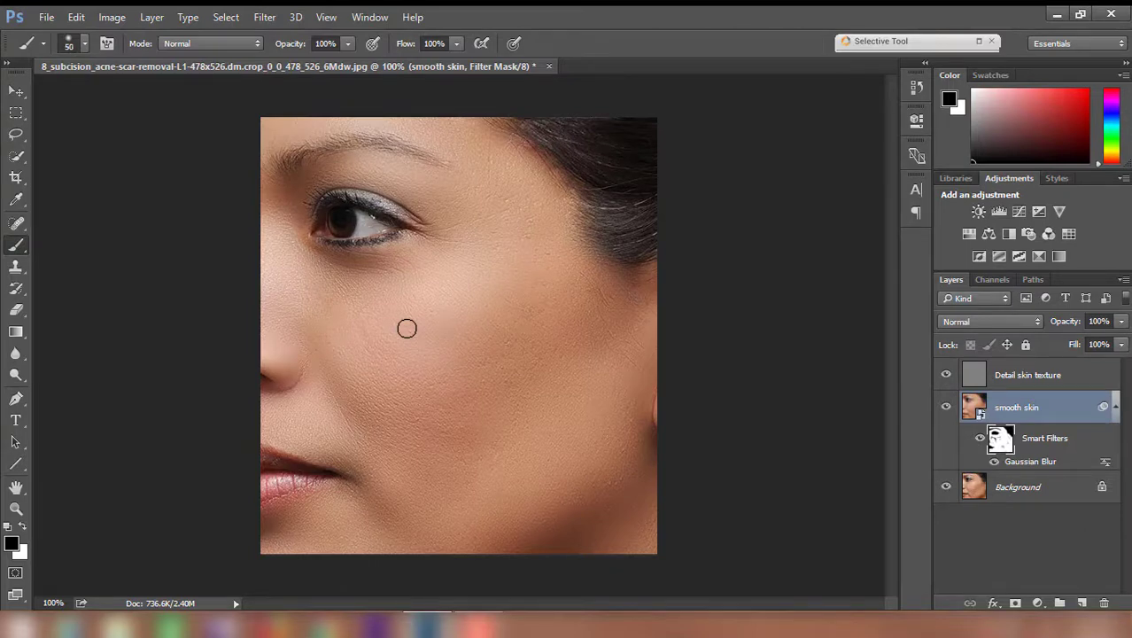
key("bracketright")
key("bracketright")
key("bracketright")
key("bracketright")
key("bracketright")
left_click_drag(488, 318, 523, 325)
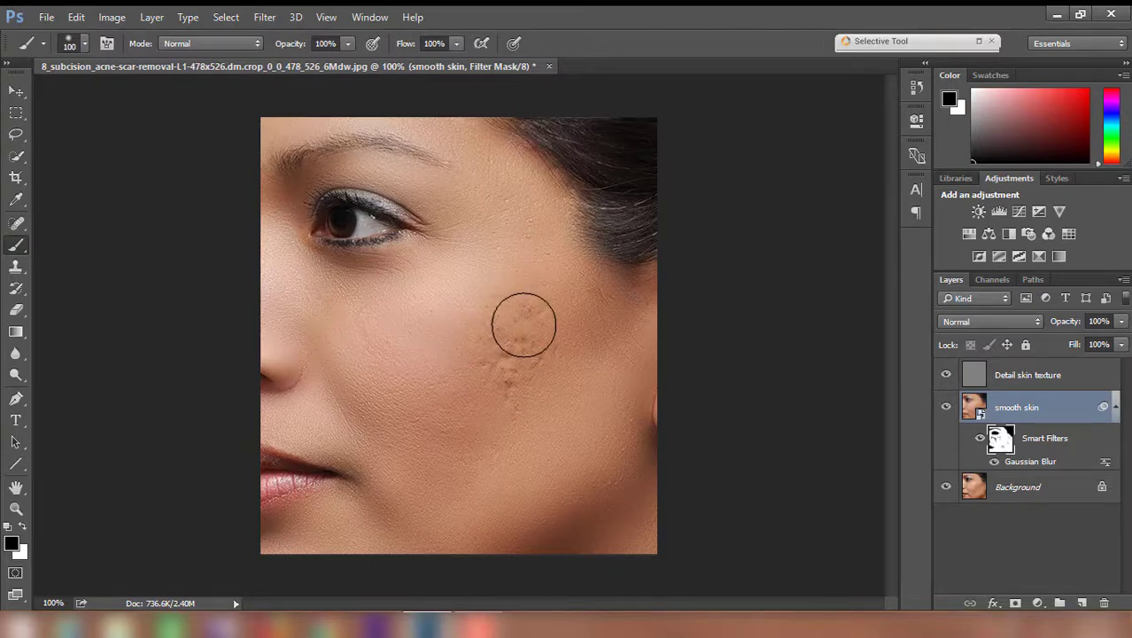
Switch the foreground color to white and repaint the cheek and surrounding skin on the filter mask.
left_click(23, 530)
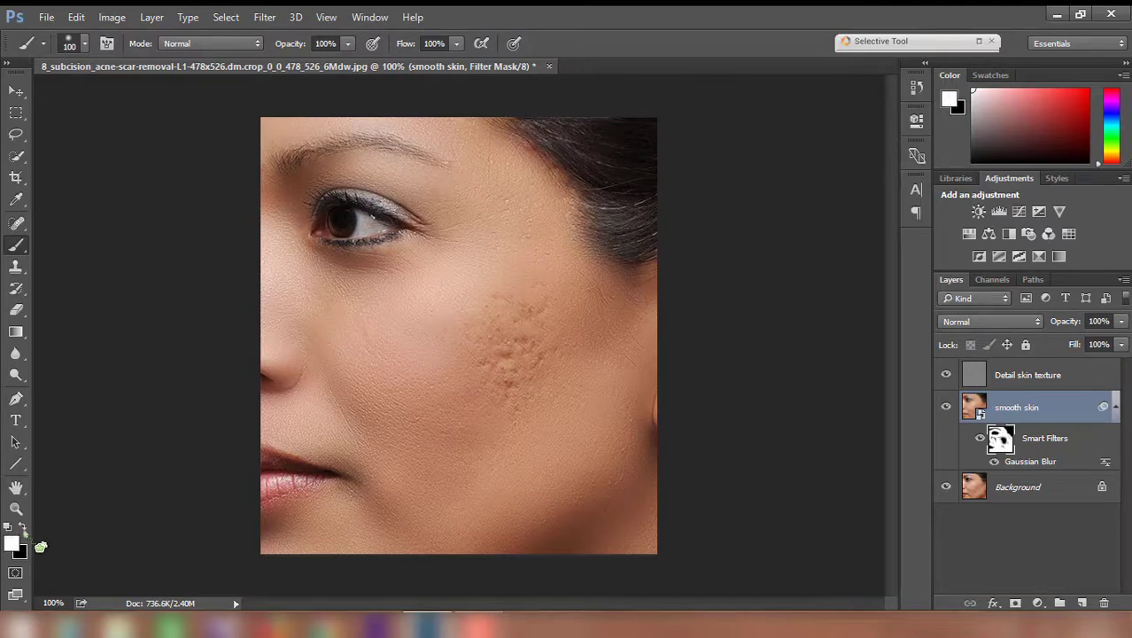
mouse_move(472, 335)
left_mouse_down()
mouse_move(518, 315)
mouse_move(531, 370)
mouse_move(547, 306)
mouse_move(551, 444)
mouse_move(460, 512)
mouse_move(477, 507)
mouse_move(478, 472)
mouse_move(437, 414)
mouse_move(431, 439)
mouse_move(450, 309)
left_mouse_up()
mouse_move(326, 304)
left_mouse_down()
mouse_move(376, 358)
mouse_move(338, 326)
mouse_move(351, 391)
mouse_move(408, 412)
mouse_move(334, 309)
mouse_move(529, 317)
mouse_move(566, 358)
mouse_move(552, 385)
left_mouse_up()
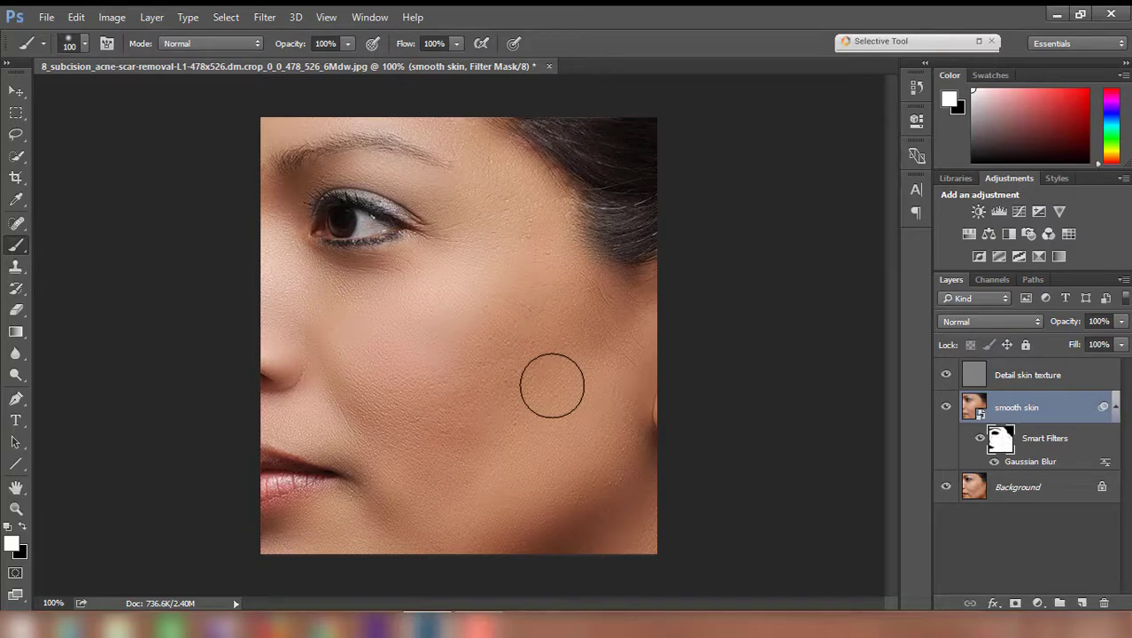
left_click(16, 92)
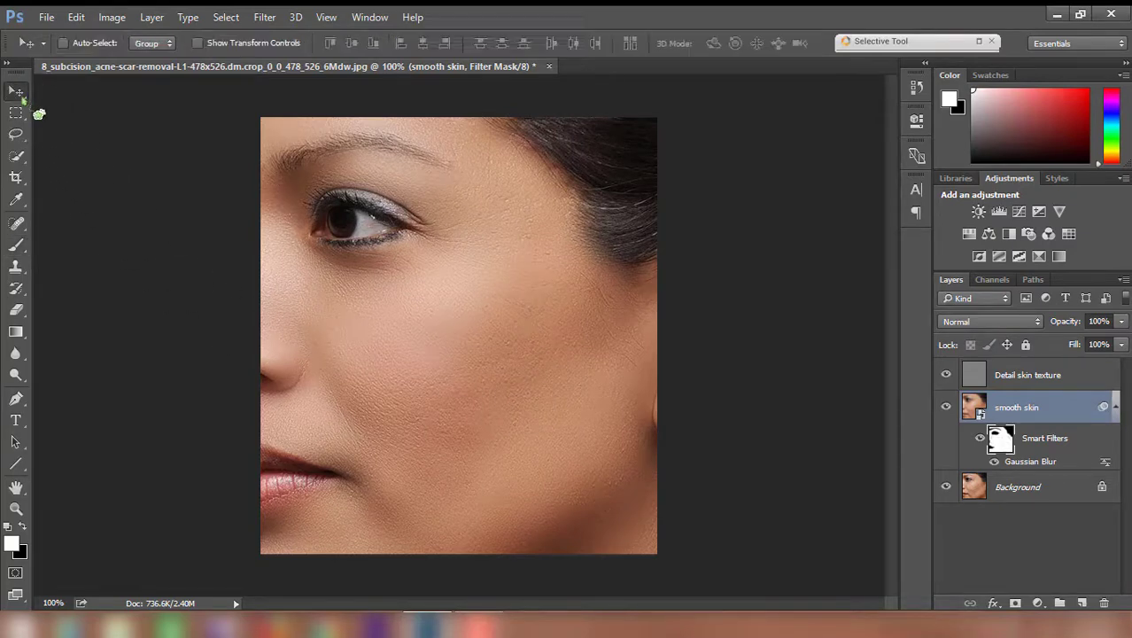
Duplicate the Background layer as "sharpness" and move the copy to the top of the layer stack.
left_click(1036, 484)
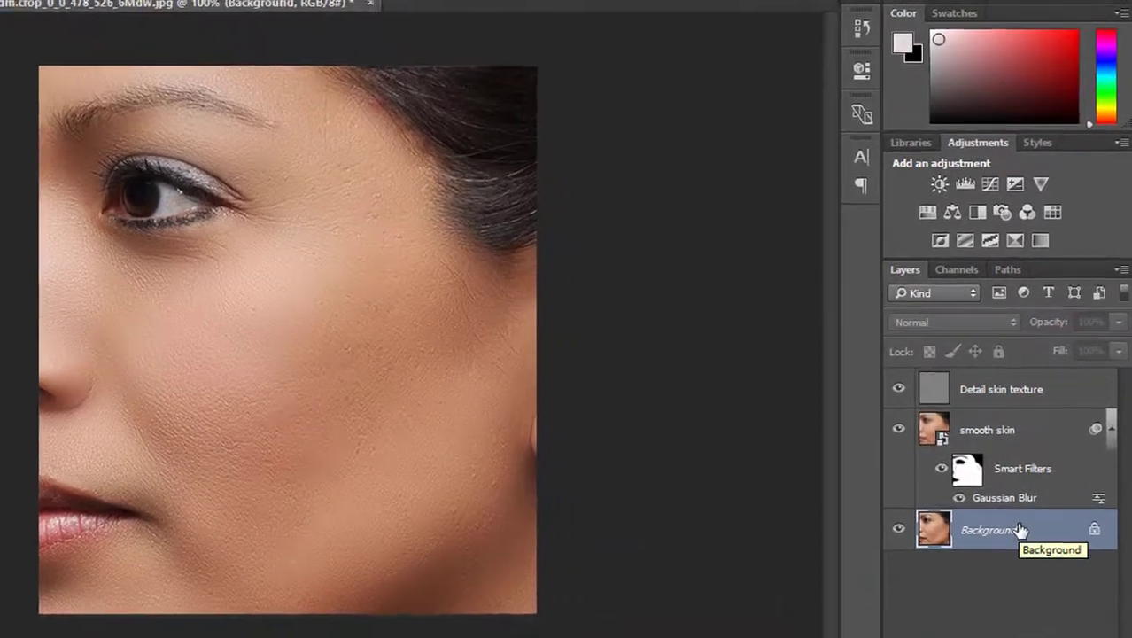
right_click(1018, 531)
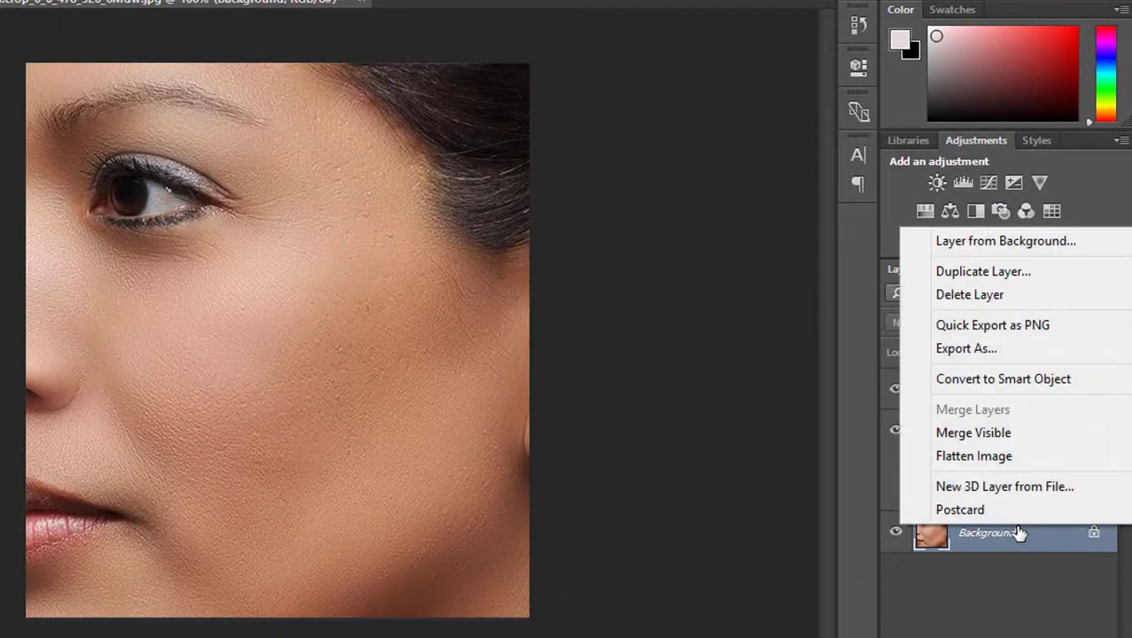
left_click(1030, 277)
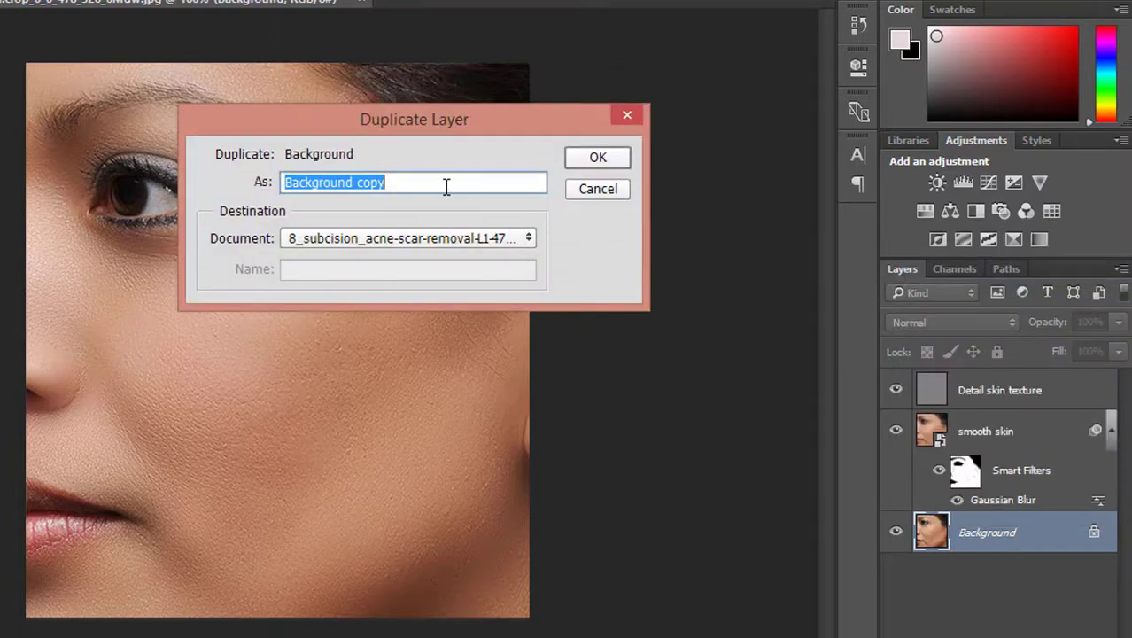
type("sharpness")
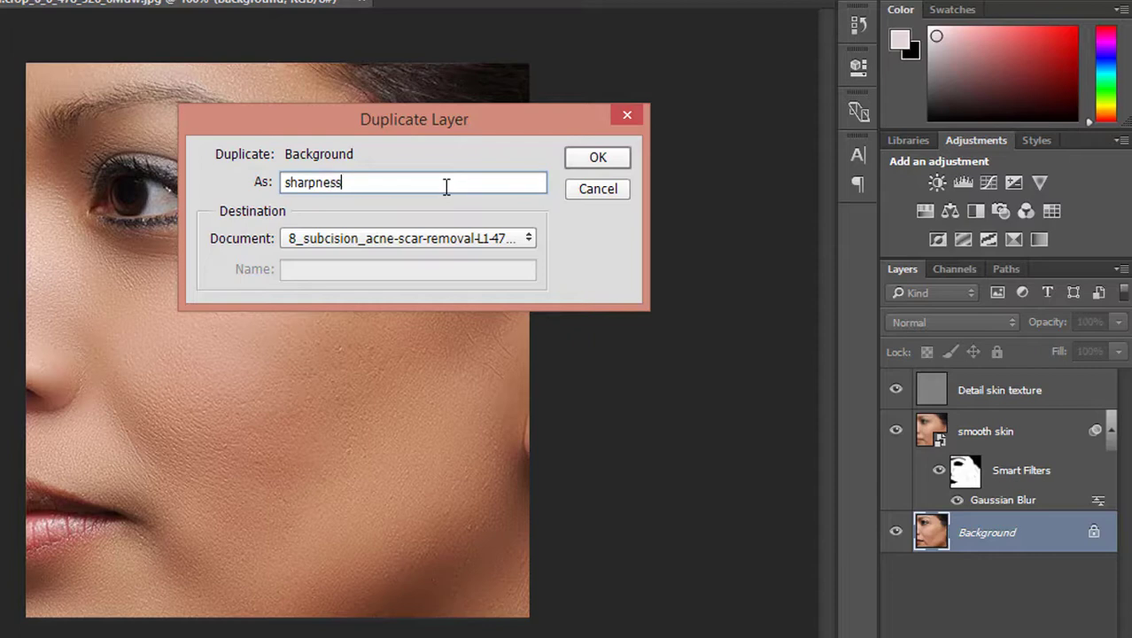
left_click(596, 161)
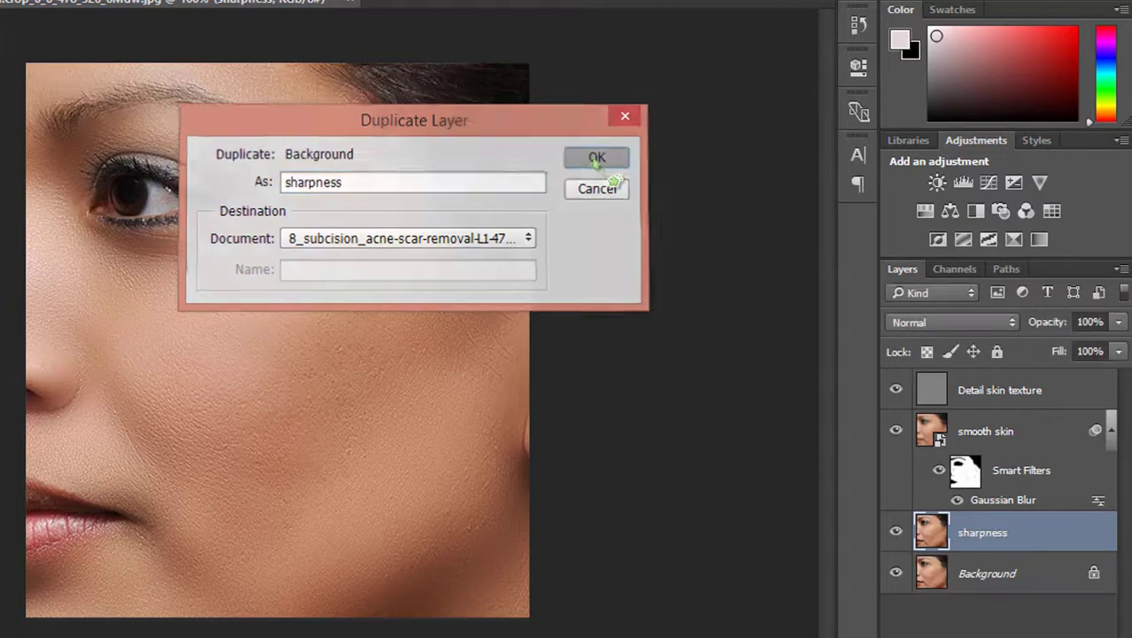
left_click_drag(991, 542, 1036, 374)
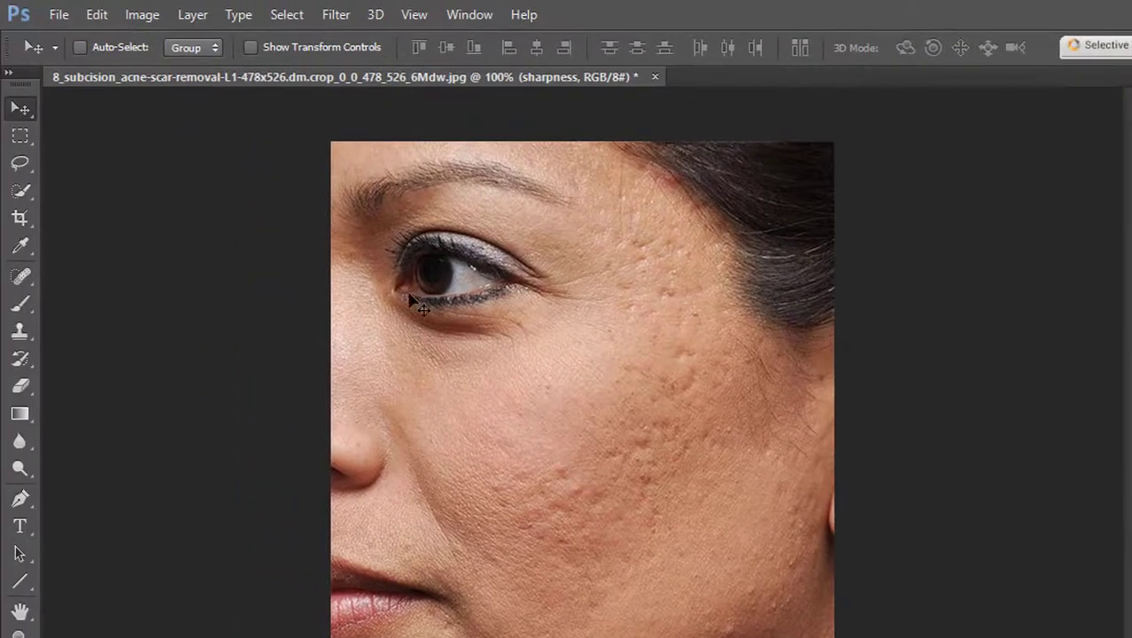
Apply a High Pass filter with a radius of 1.7 pixels to the sharpness layer.
left_click(332, 15)
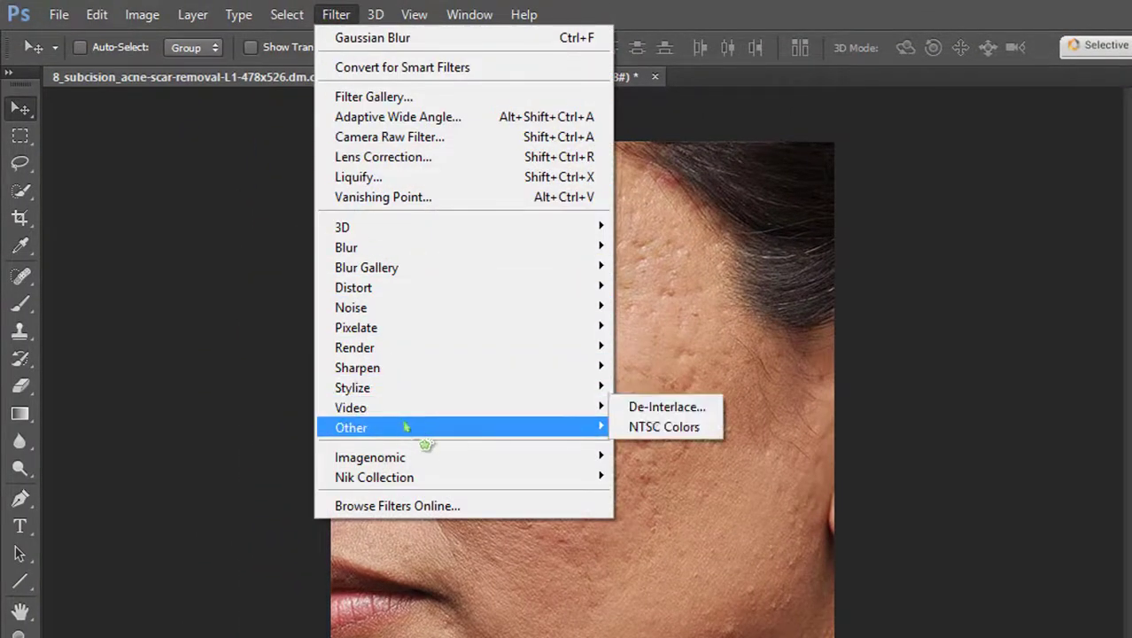
mouse_move(585, 428)
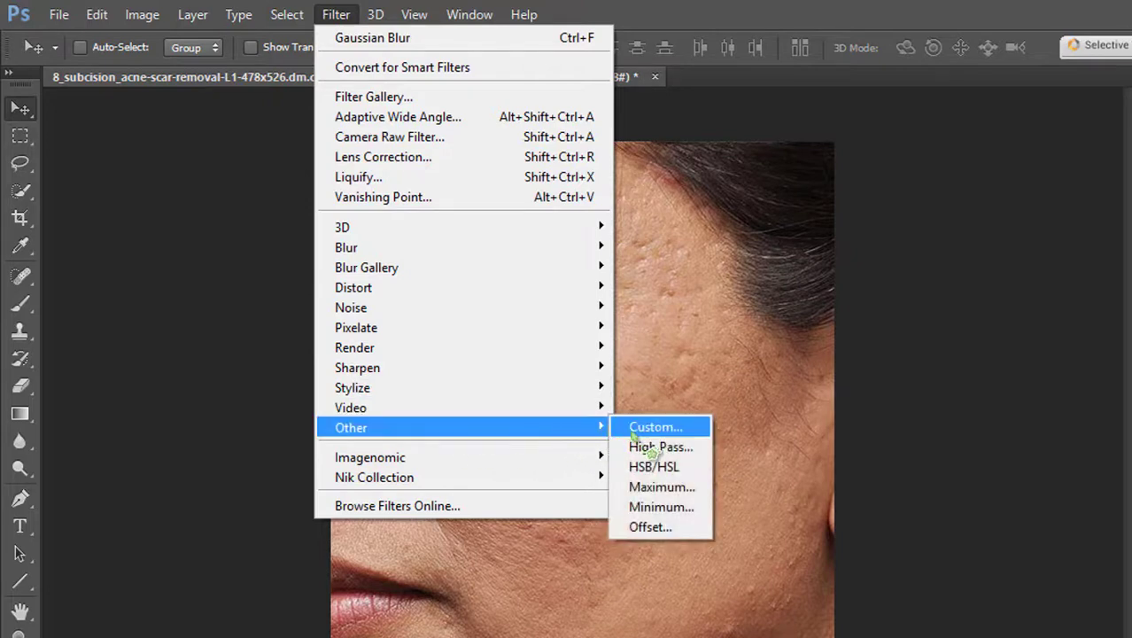
left_click(678, 448)
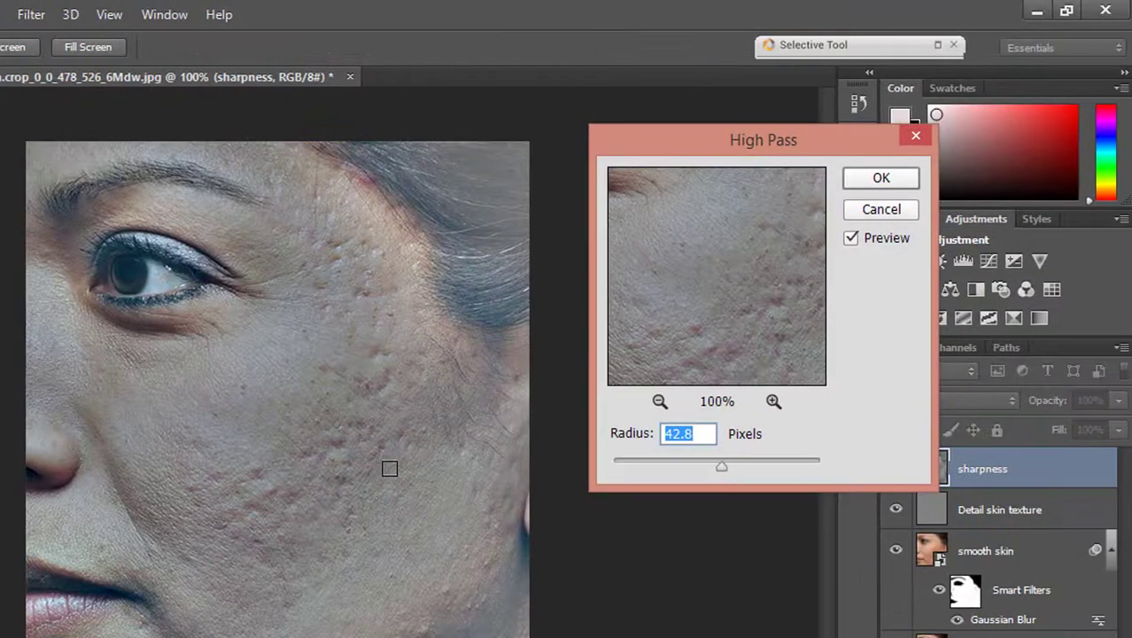
left_click_drag(722, 467, 632, 470)
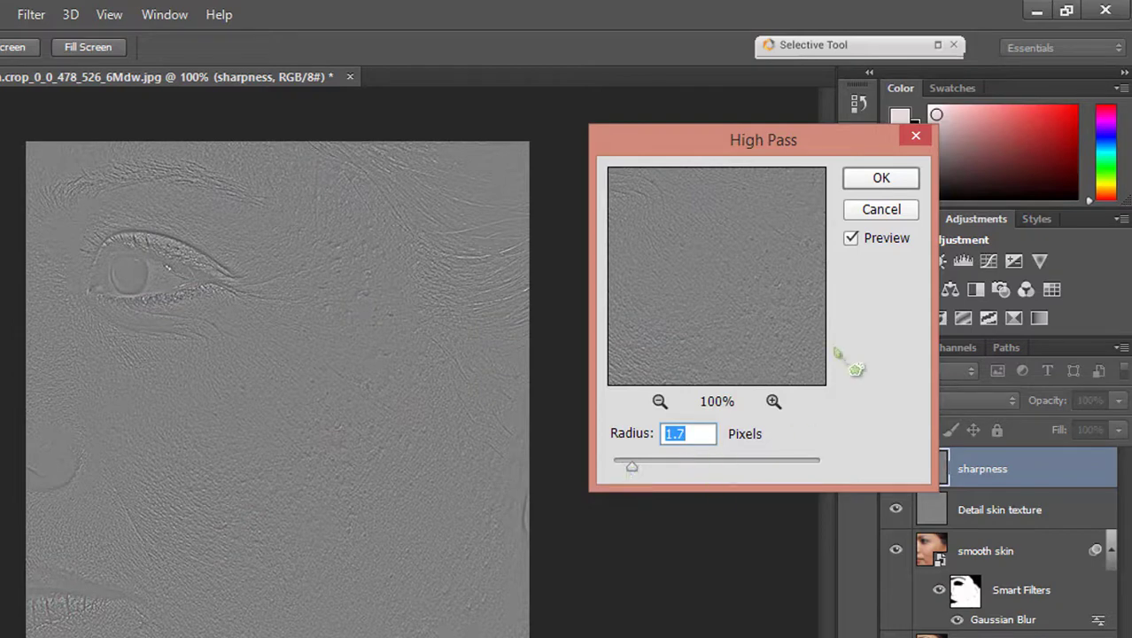
left_click(869, 180)
Compare Overlay, Vivid Light and Linear Light on the sharpness layer, settle on Hard Light and toggle the layer's visibility to check it.
left_click(896, 401)
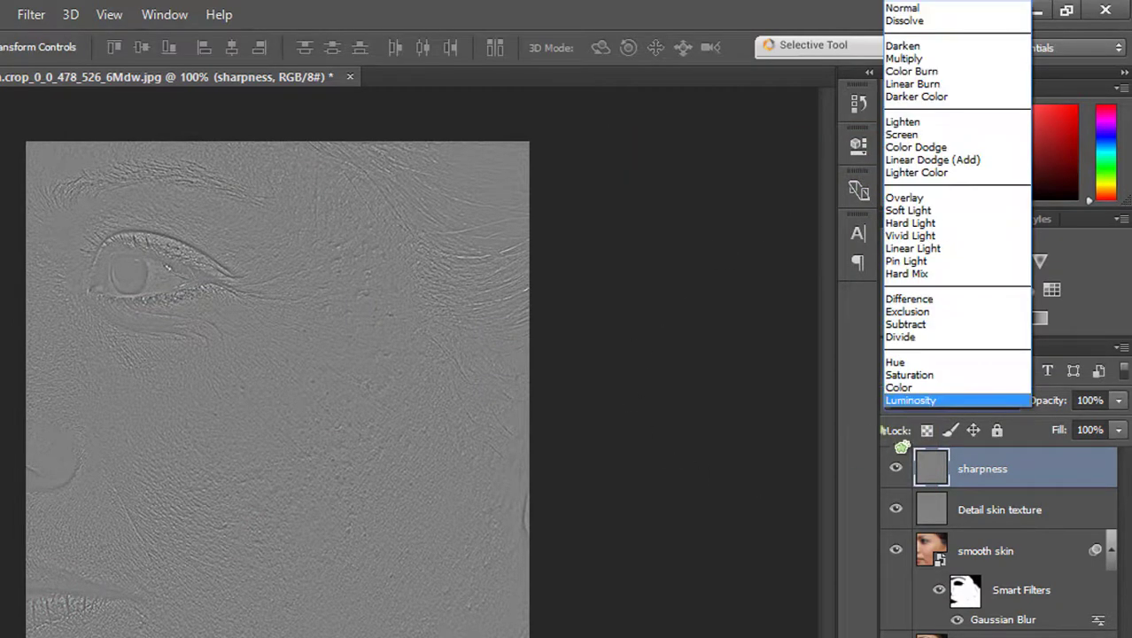
left_click(926, 198)
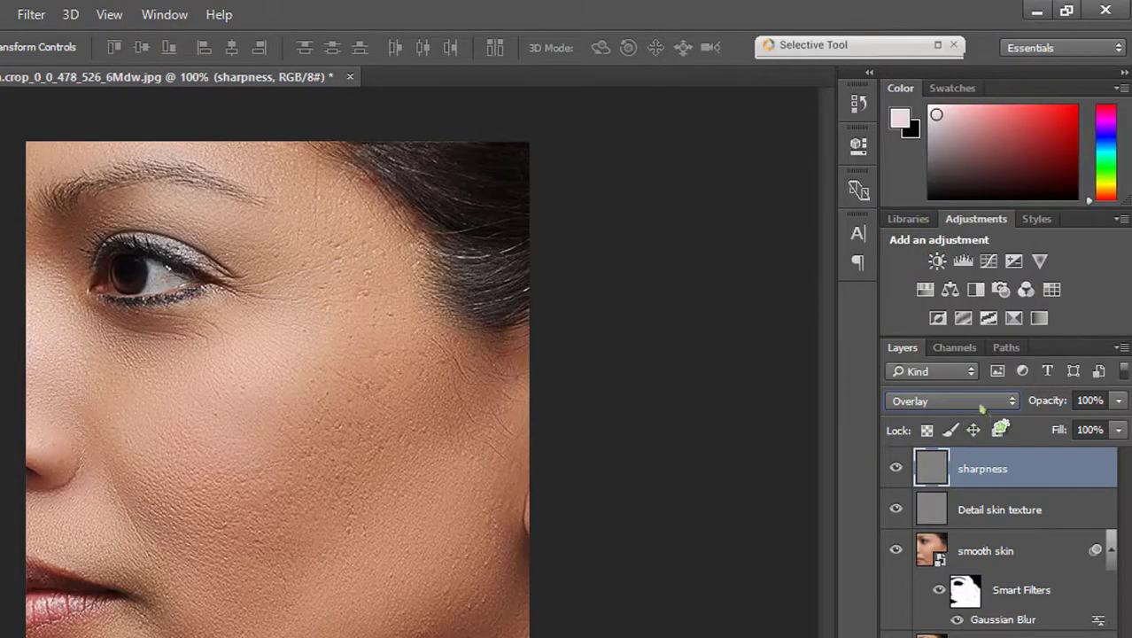
scroll(982, 406, "down", 1)
scroll(981, 406, "down", 1)
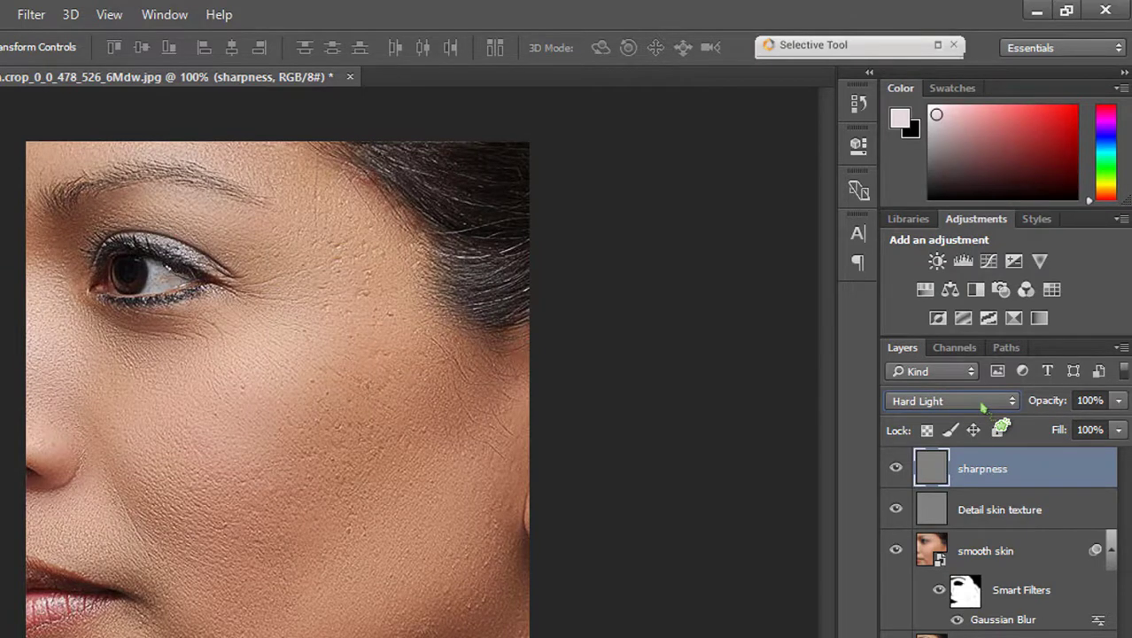
scroll(981, 406, "down", 1)
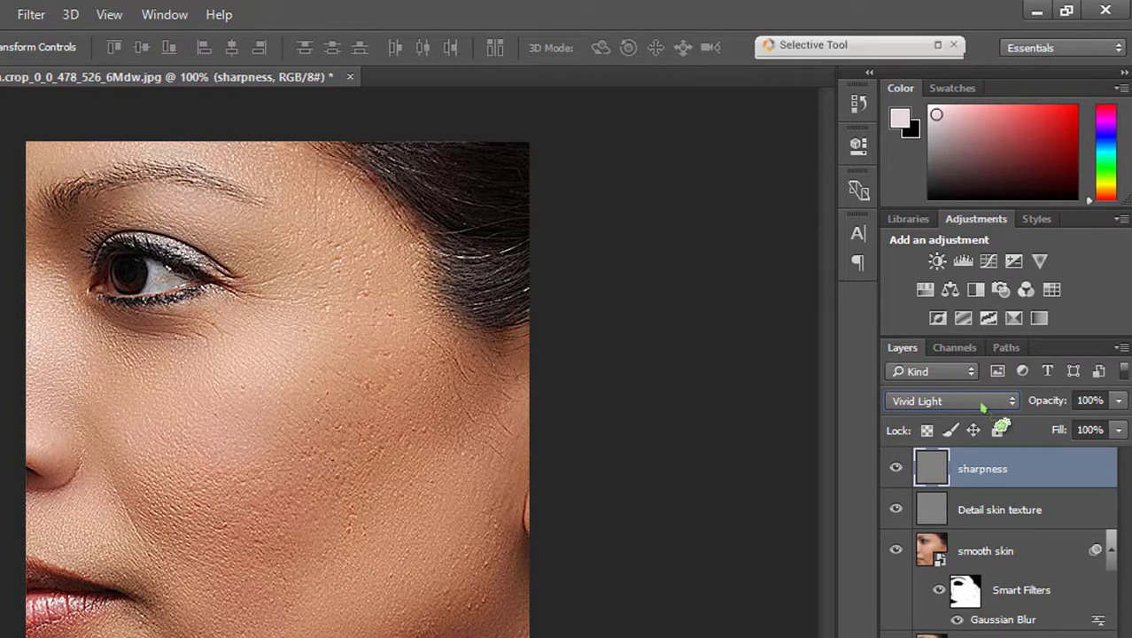
scroll(981, 406, "down", 1)
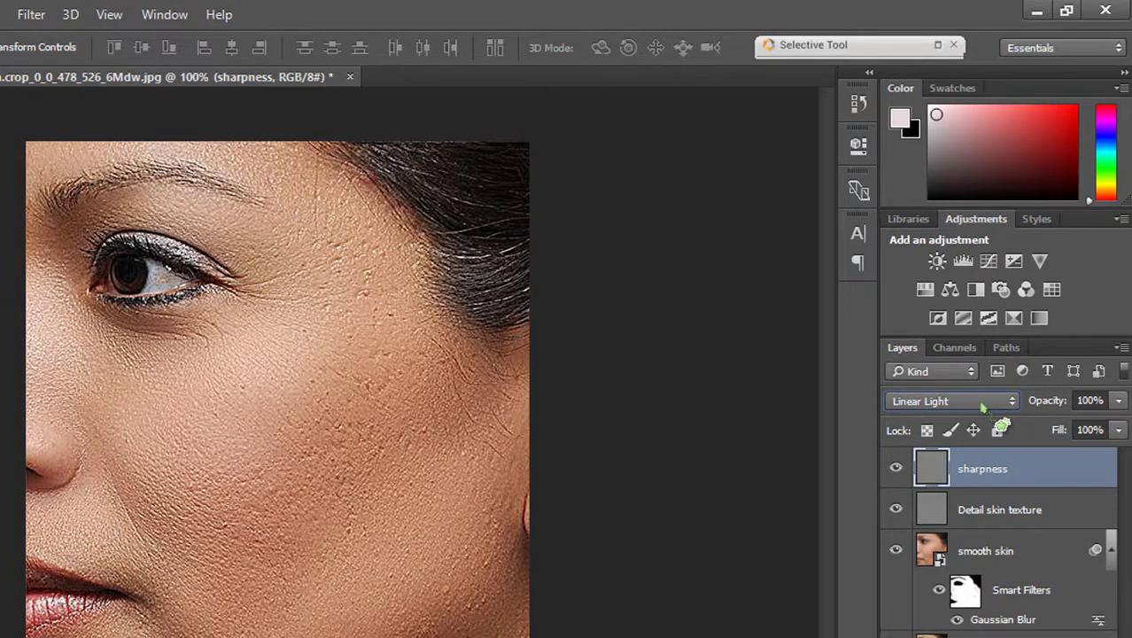
scroll(981, 406, "up", 1)
scroll(981, 406, "up", 1)
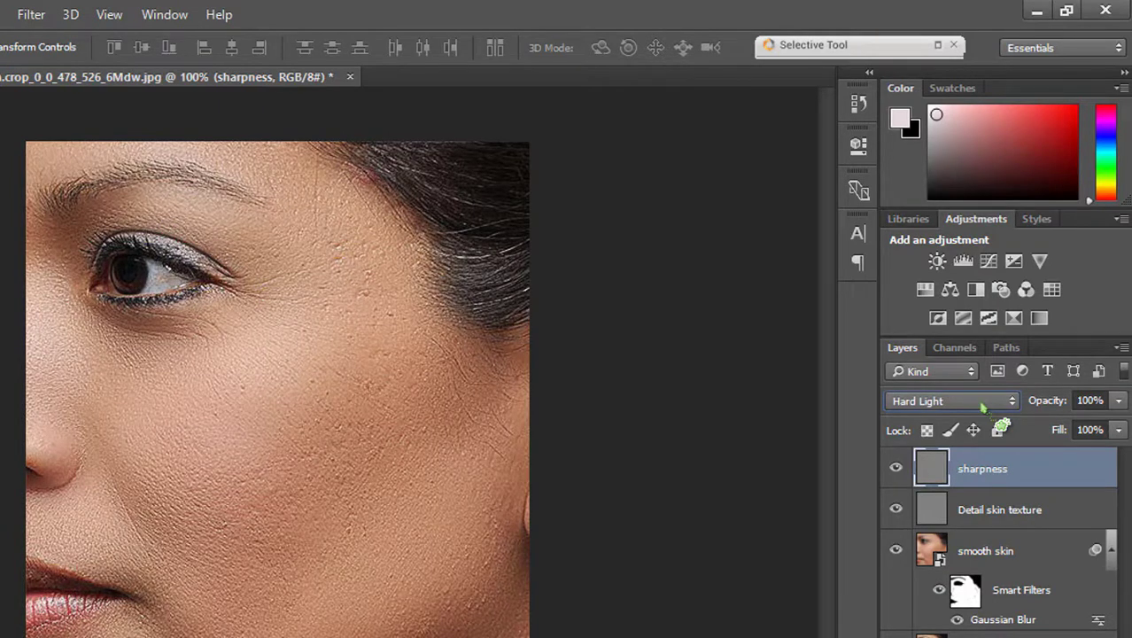
left_click(899, 466)
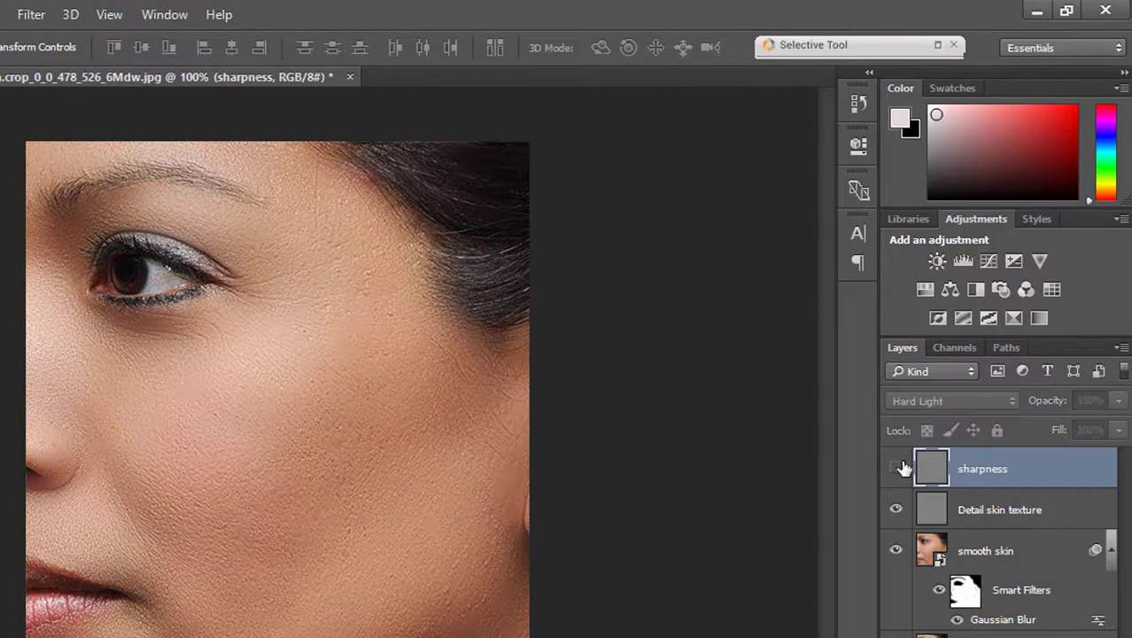
left_click(899, 466)
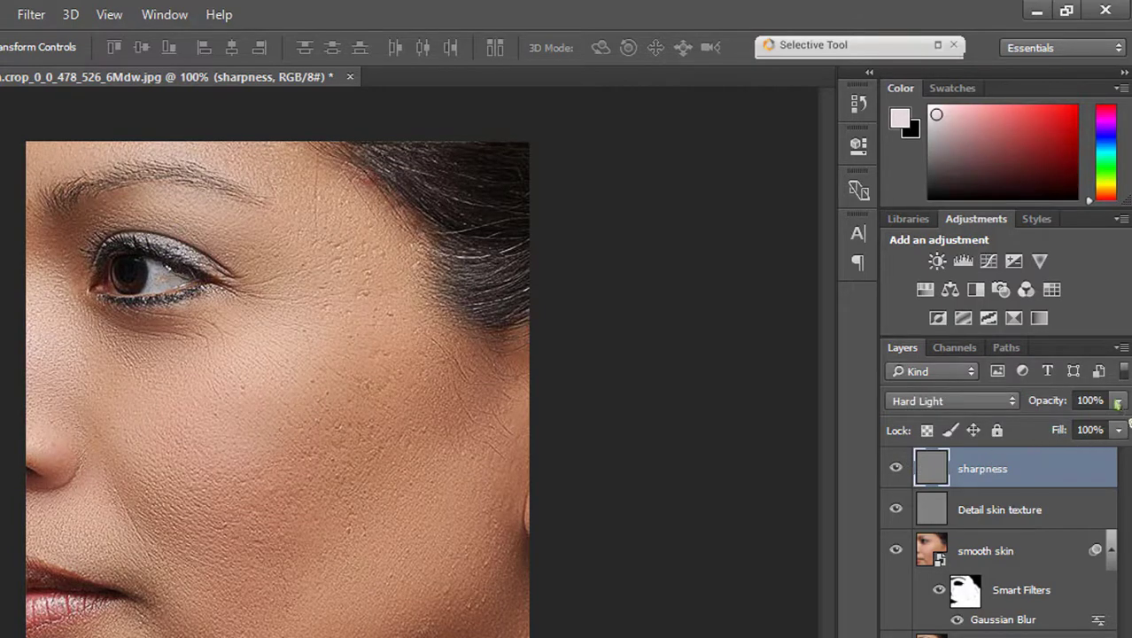
Lower the sharpness layer's opacity to 57% and toggle its visibility to compare the image with and without sharpening.
left_click(1119, 430)
left_click_drag(1119, 426, 1093, 448)
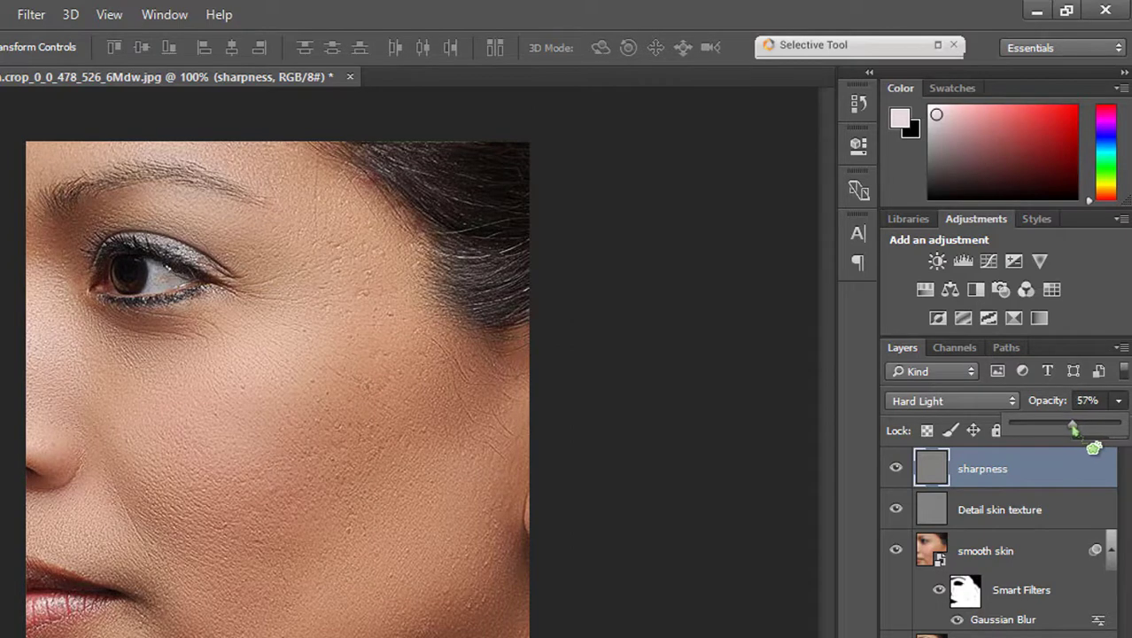
left_click(1046, 474)
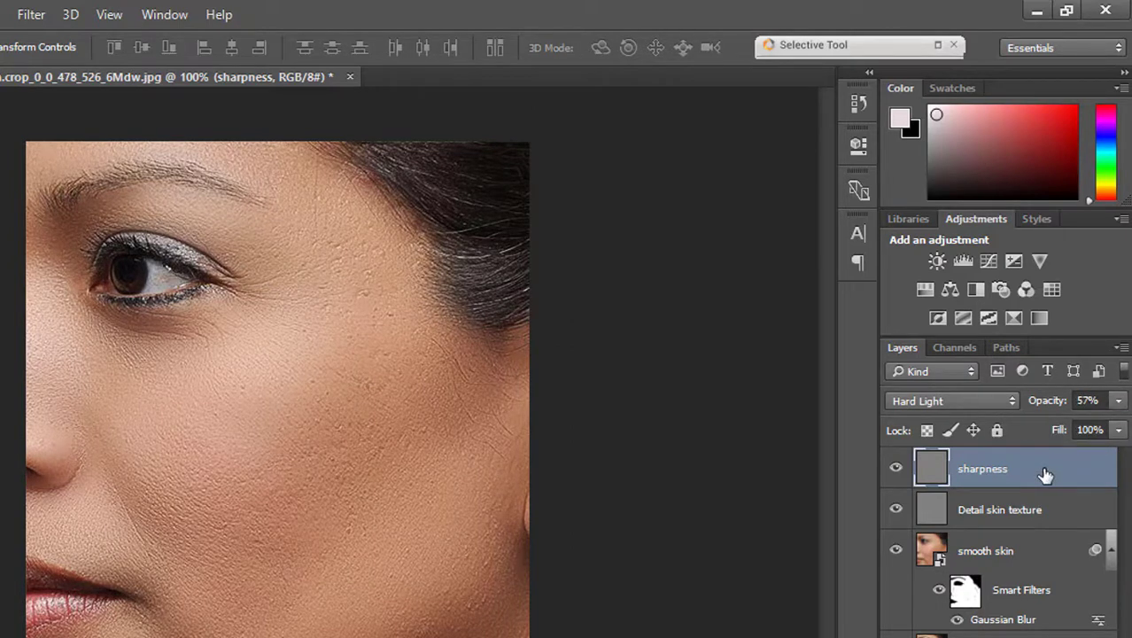
left_click(896, 472)
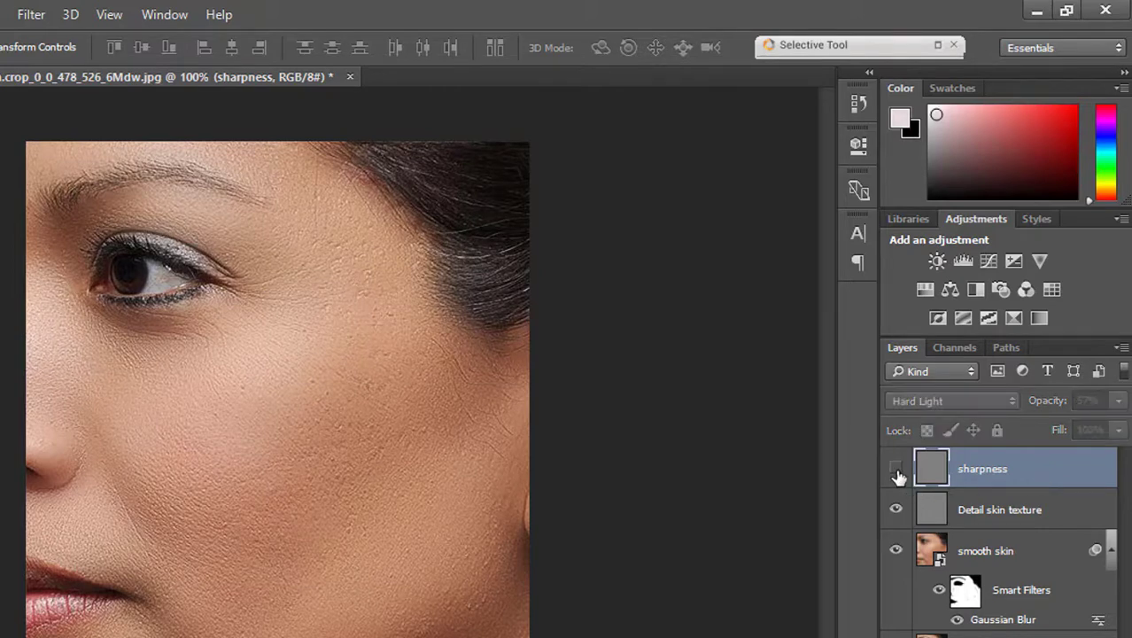
left_click(896, 473)
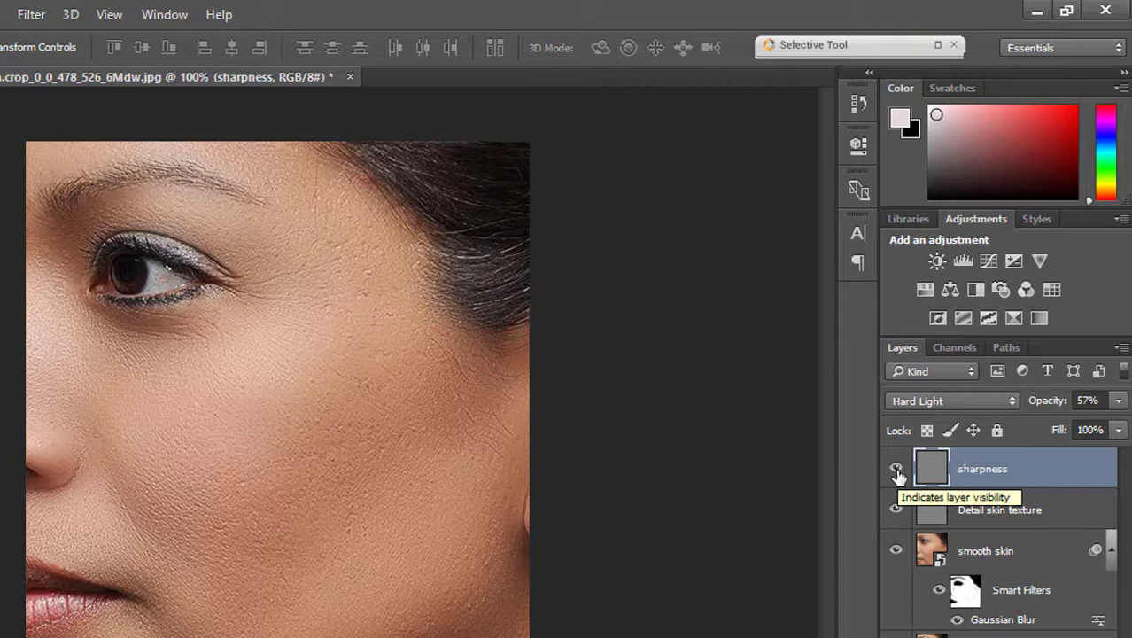
left_click(897, 473)
left_click(897, 473)
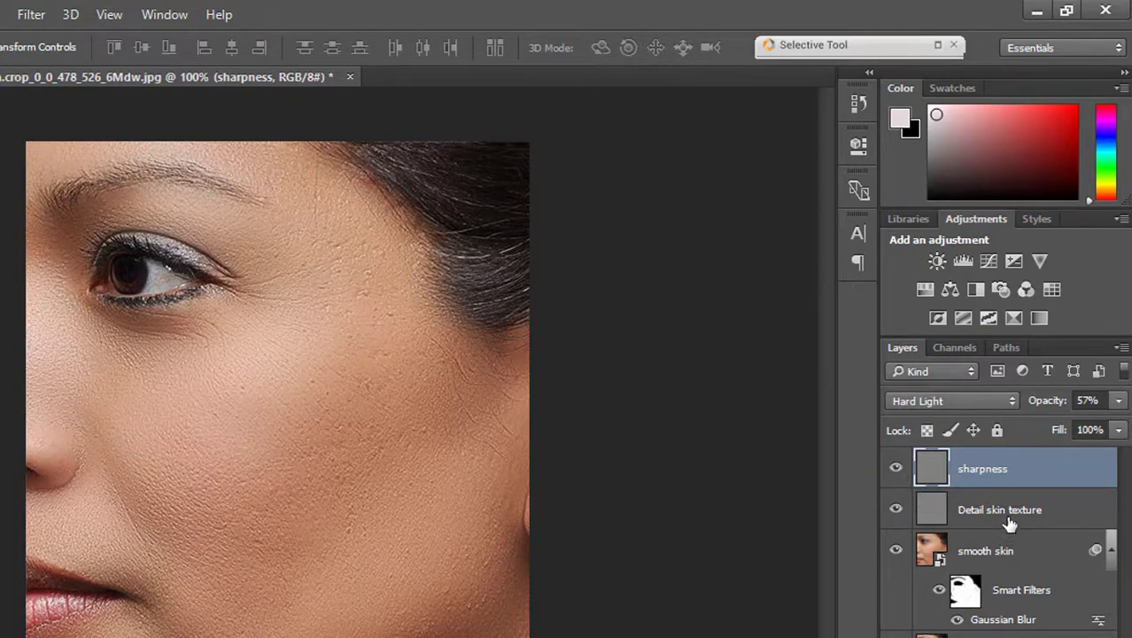
Stamp all visible layers into a new layer on top and compare the result with only the Background shown.
key("ctrl+alt+shift+e")
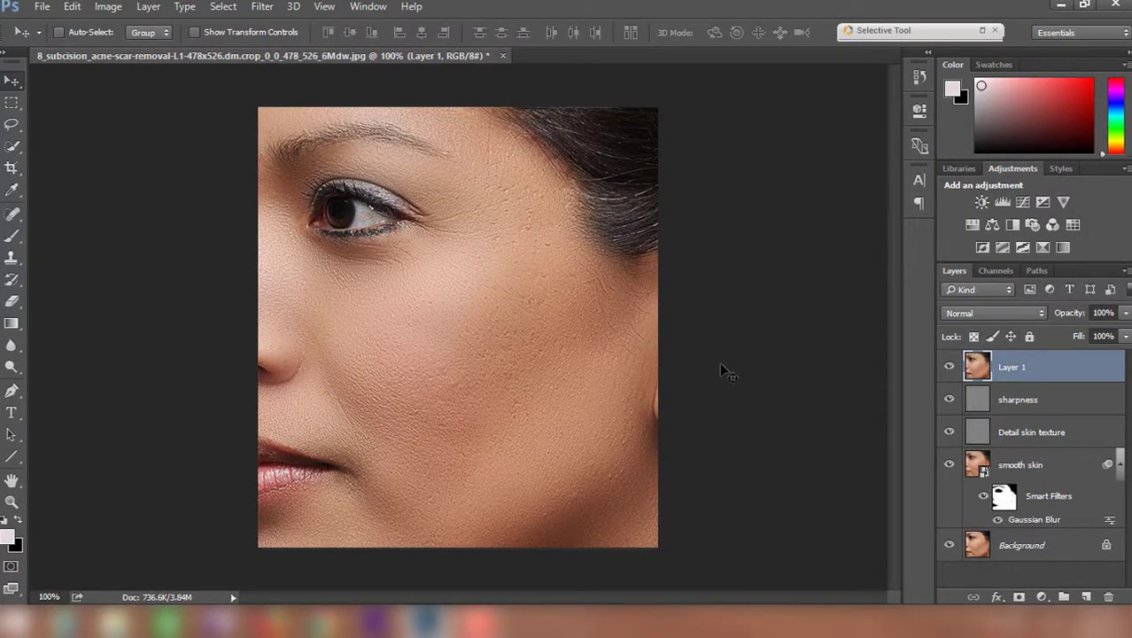
left_click(949, 546, "alt")
left_click(948, 546, "alt")
Patch the first blemish on the temple of Layer 1 with clean nearby skin using the Patch tool.
left_click(18, 222)
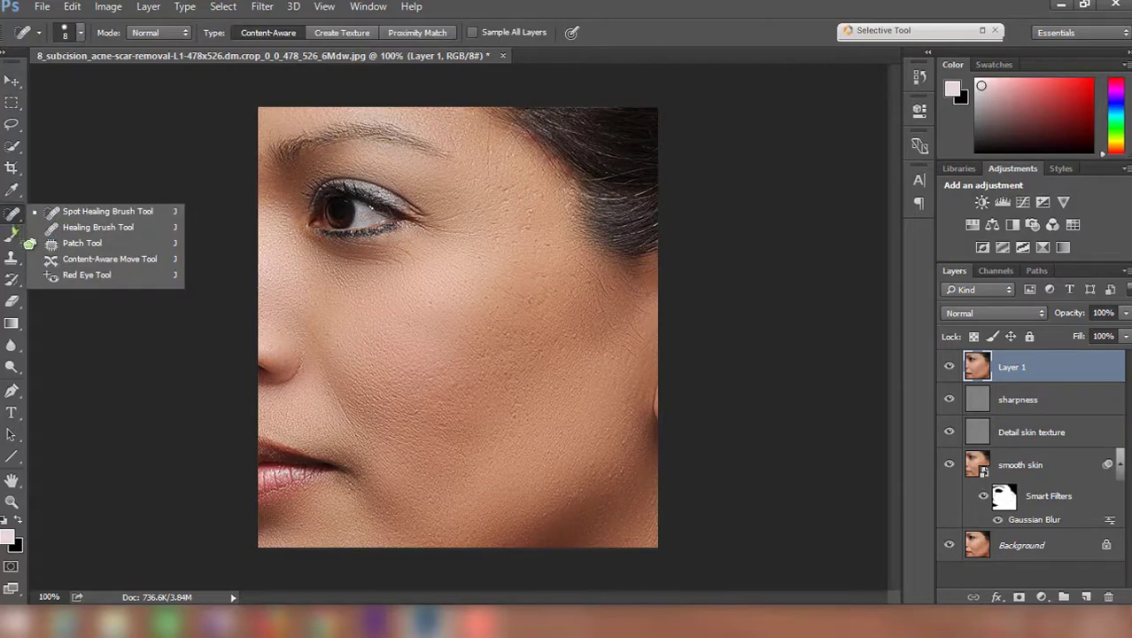
left_click(76, 244)
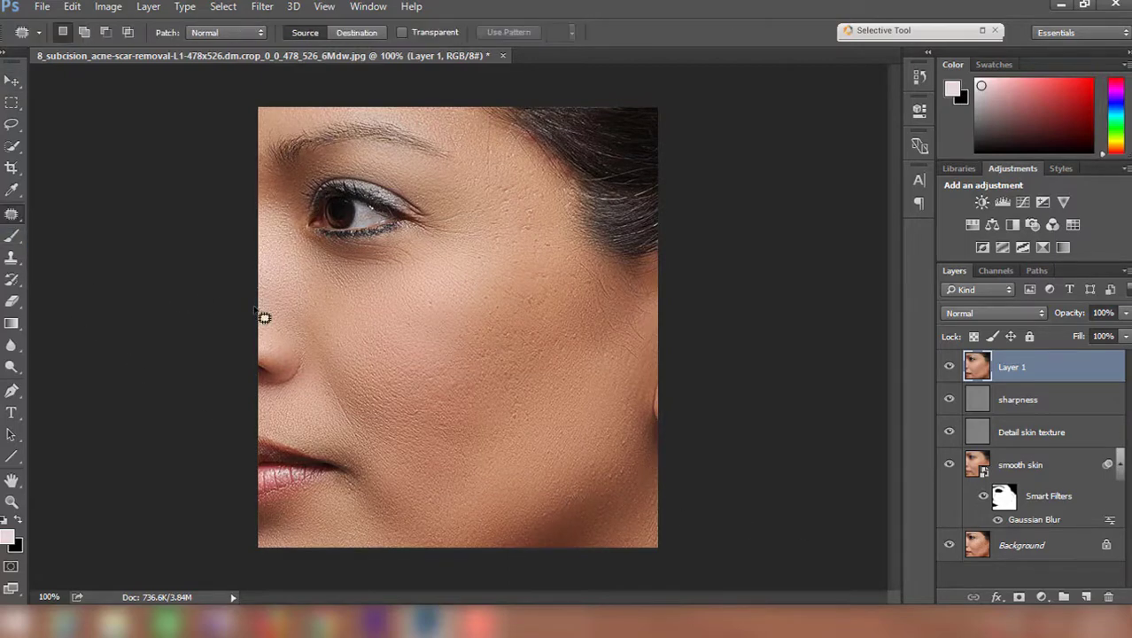
scroll(539, 257, "up", 4)
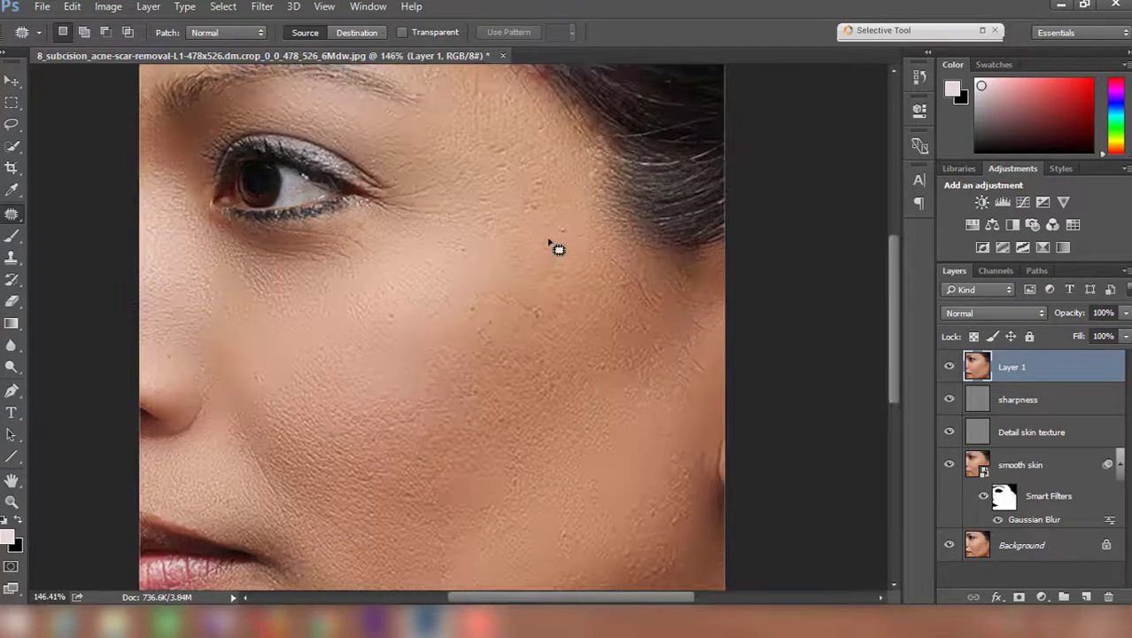
scroll(552, 244, "up", 1)
mouse_move(544, 216)
left_mouse_down()
mouse_move(521, 215)
mouse_move(537, 228)
mouse_move(542, 217)
mouse_move(434, 213)
mouse_move(460, 224)
left_mouse_up()
key("ctrl+d")
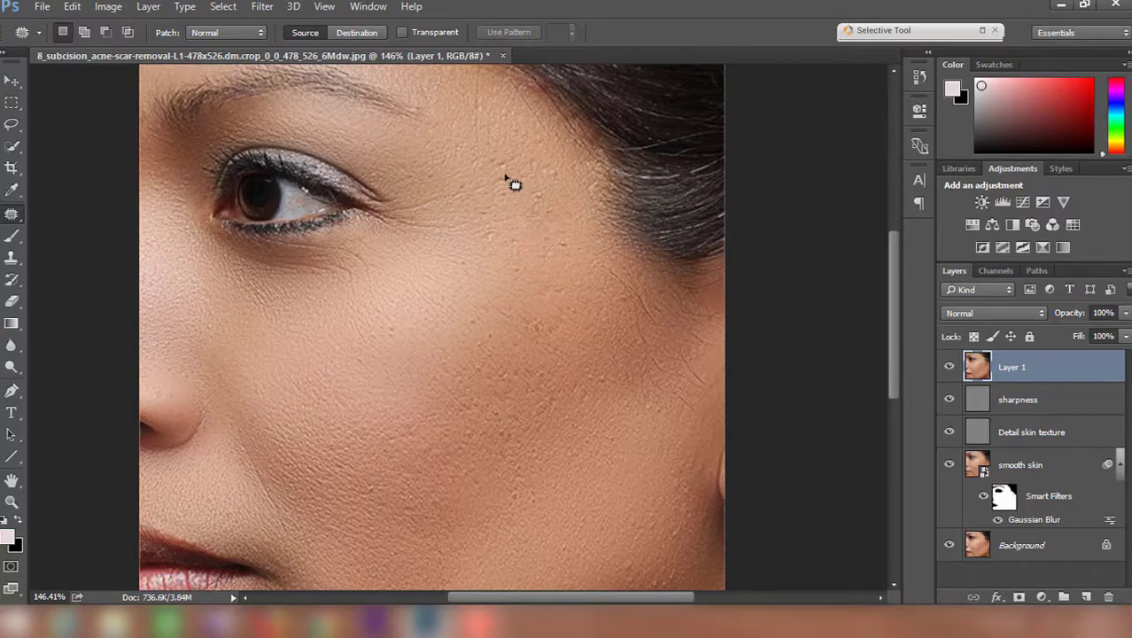
Patch the bumps on the upper temple between the eyebrow and the hairline with smoother surrounding skin.
mouse_move(506, 177)
left_mouse_down()
mouse_move(492, 184)
mouse_move(506, 181)
mouse_move(479, 168)
mouse_move(501, 166)
mouse_move(506, 150)
left_mouse_up()
key("ctrl+d")
key("ctrl+d")
mouse_move(555, 177)
left_mouse_down()
mouse_move(555, 165)
mouse_move(539, 171)
mouse_move(556, 173)
mouse_move(540, 148)
left_mouse_up()
key("ctrl+d")
Patch the small scars beside the outer corner of the eye with adjacent clear skin.
scroll(549, 159, "down", 3)
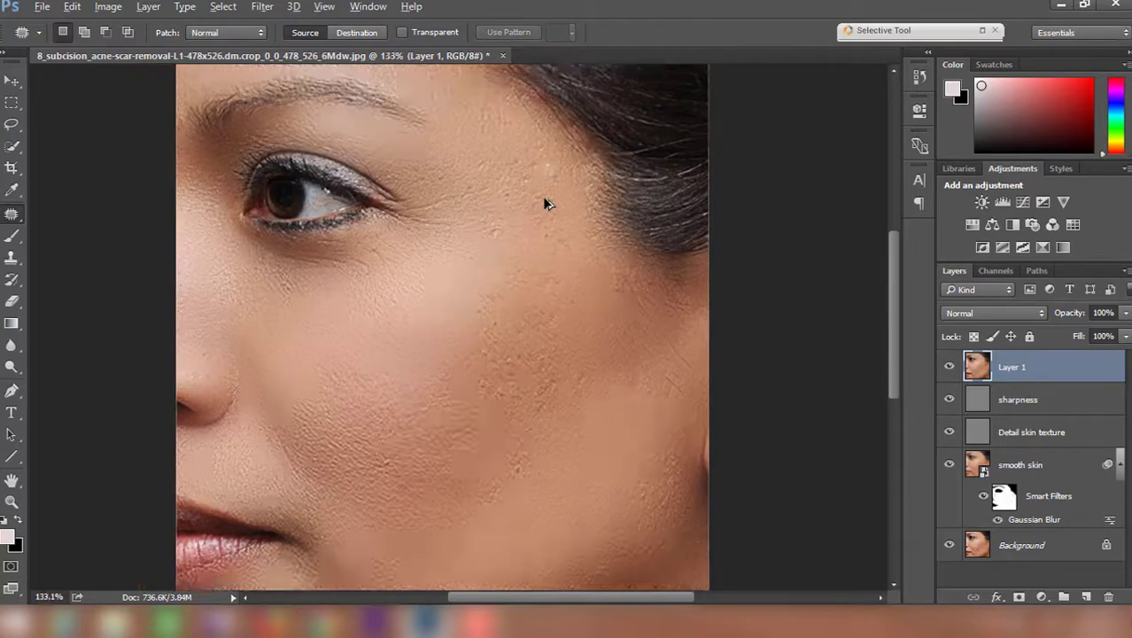
mouse_move(499, 227)
left_mouse_down()
mouse_move(517, 233)
mouse_move(499, 214)
left_mouse_up()
key("ctrl+d")
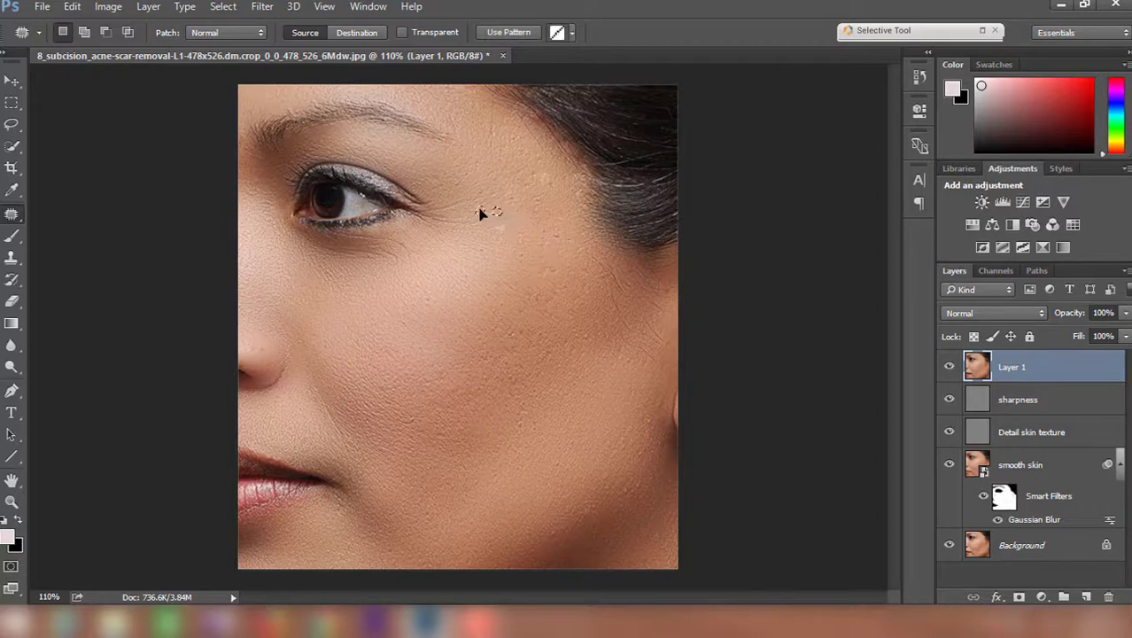
key("ctrl+d")
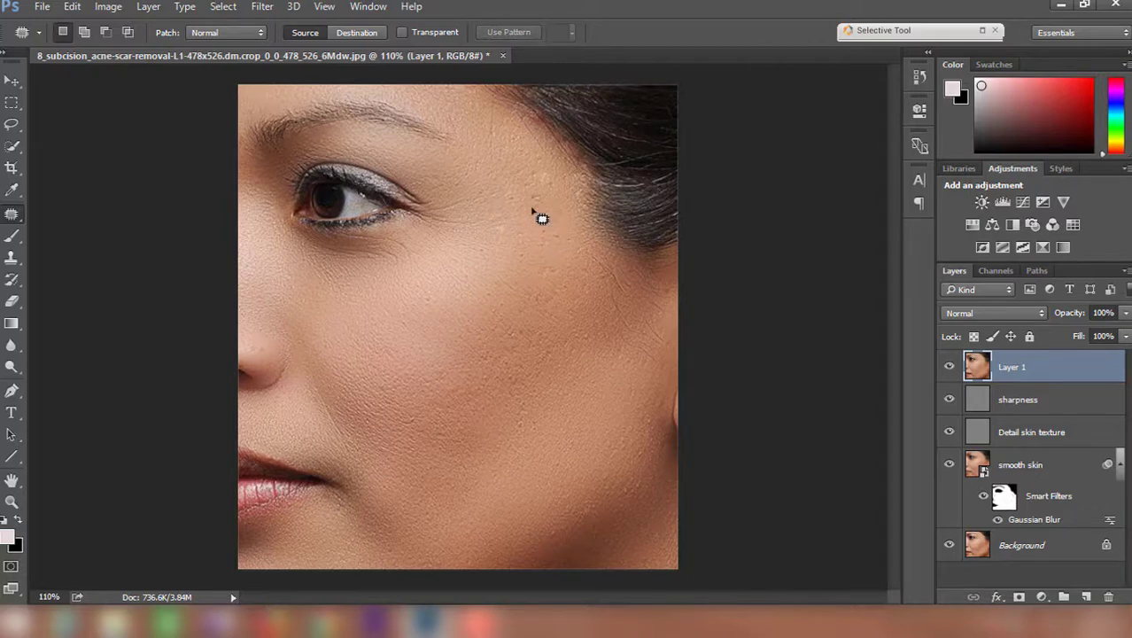
Patch the pits on the lower temple and upper cheekbone with clean skin close to each one.
left_click_drag(533, 210, 551, 201)
key("ctrl+d")
mouse_move(538, 270)
left_mouse_down()
mouse_move(550, 277)
mouse_move(561, 229)
left_mouse_up()
key("ctrl+d")
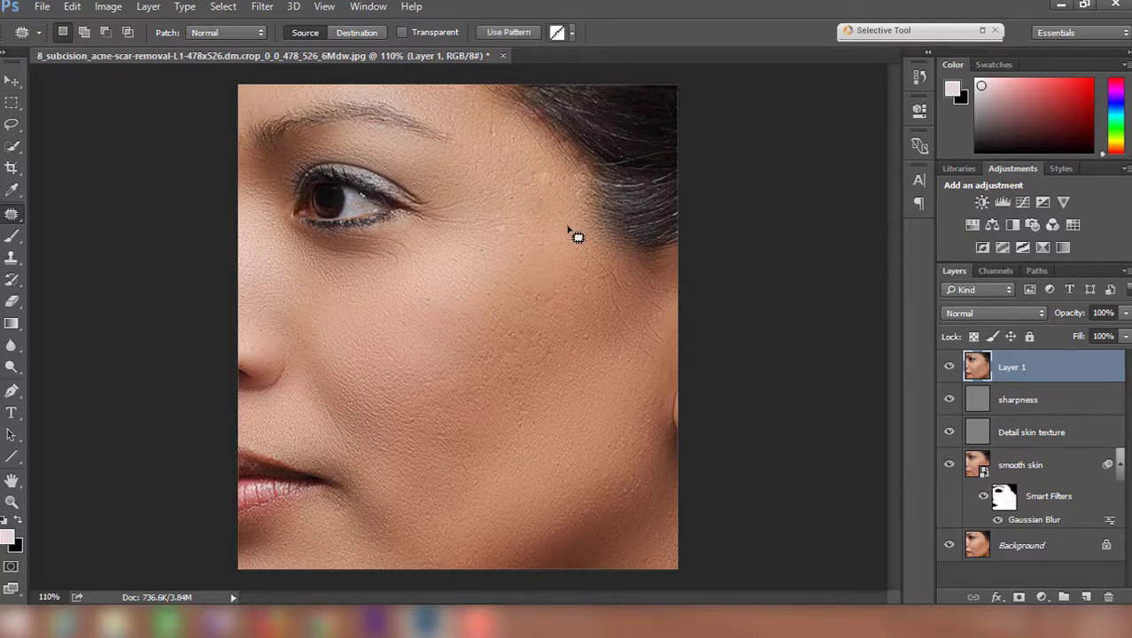
key("ctrl+d")
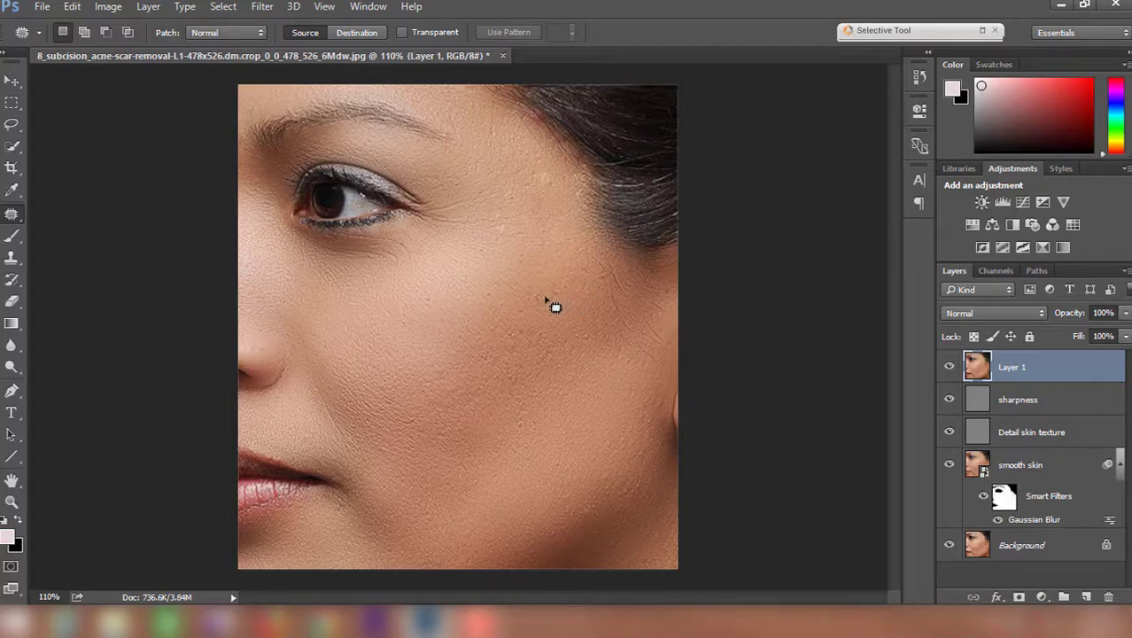
mouse_move(542, 303)
left_mouse_down()
mouse_move(553, 294)
mouse_move(534, 274)
mouse_move(543, 308)
mouse_move(535, 294)
left_mouse_up()
key("ctrl+d")
key("ctrl+d")
Patch the acne marks across the middle of the cheek with neighbouring smooth skin.
mouse_move(523, 407)
left_mouse_down()
mouse_move(516, 431)
mouse_move(526, 411)
mouse_move(500, 407)
left_mouse_up()
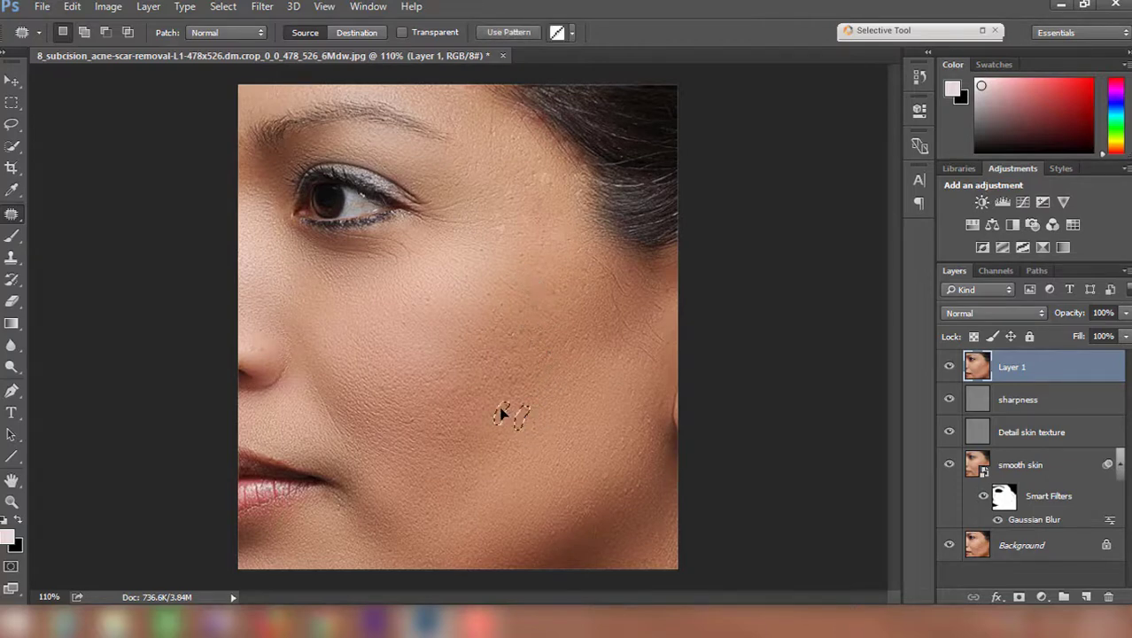
key("ctrl+d")
mouse_move(524, 339)
left_mouse_down()
mouse_move(519, 328)
mouse_move(516, 337)
left_mouse_up()
mouse_move(514, 334)
left_mouse_down()
mouse_move(477, 320)
mouse_move(473, 335)
left_mouse_up()
key("ctrl+d")
mouse_move(553, 358)
left_mouse_down()
mouse_move(569, 364)
mouse_move(566, 344)
mouse_move(522, 408)
mouse_move(539, 410)
left_mouse_up()
key("ctrl+d")
key("ctrl+d")
key("ctrl+d")
Heal the small bumps along the jaw and lower cheek using the Content-Aware Spot Healing Brush at size 4.
scroll(647, 492, "up", 6)
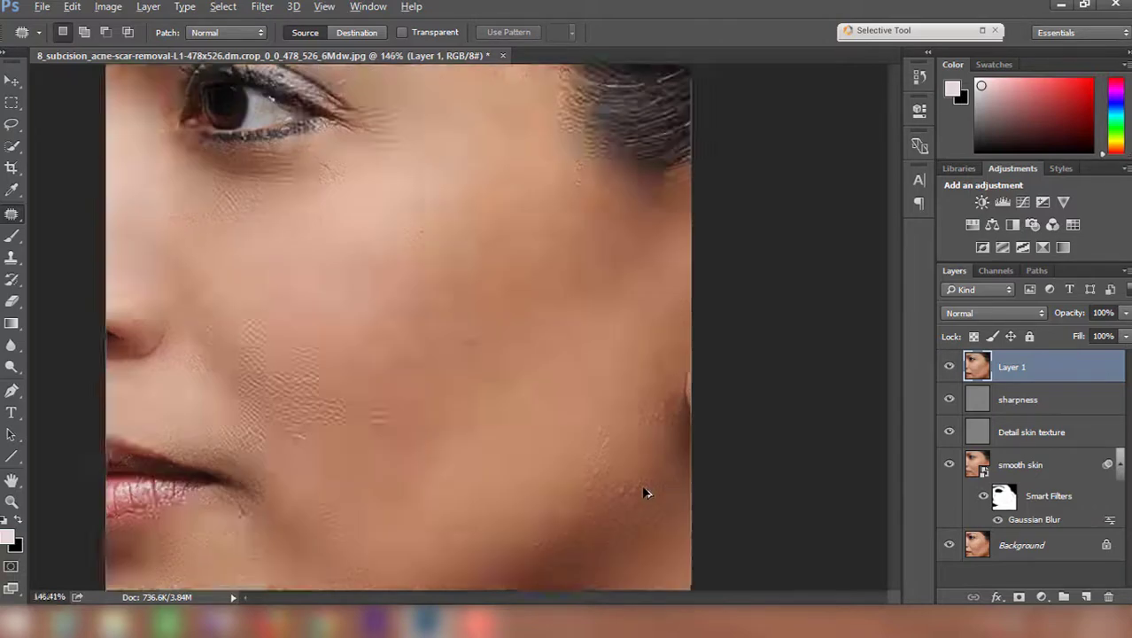
right_click(13, 215)
left_click(88, 212)
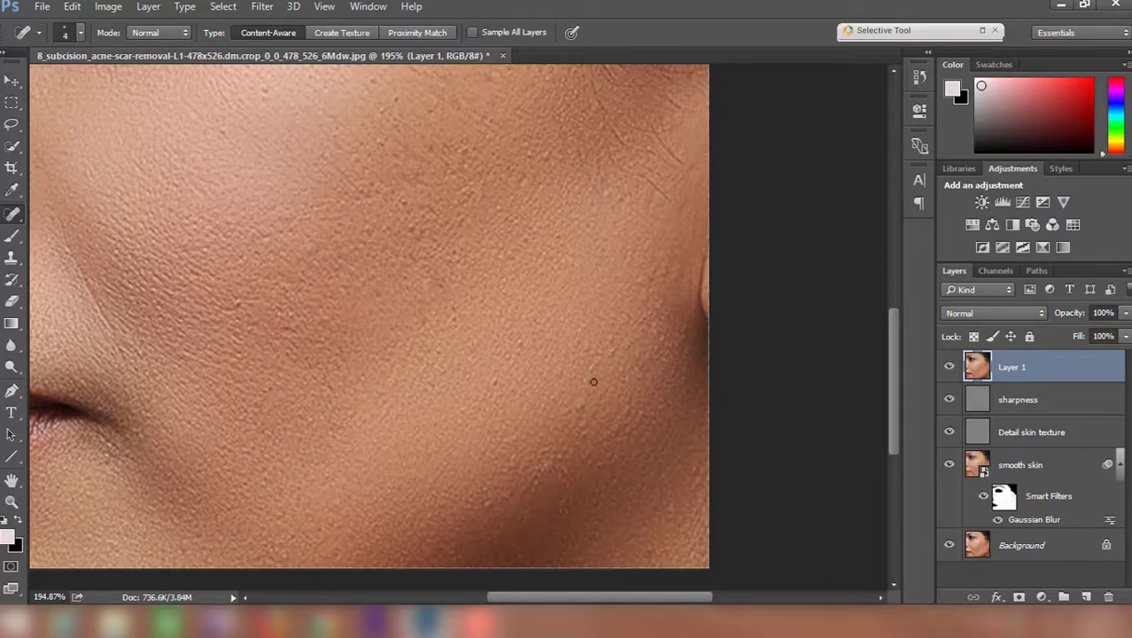
scroll(487, 380, "down", 4)
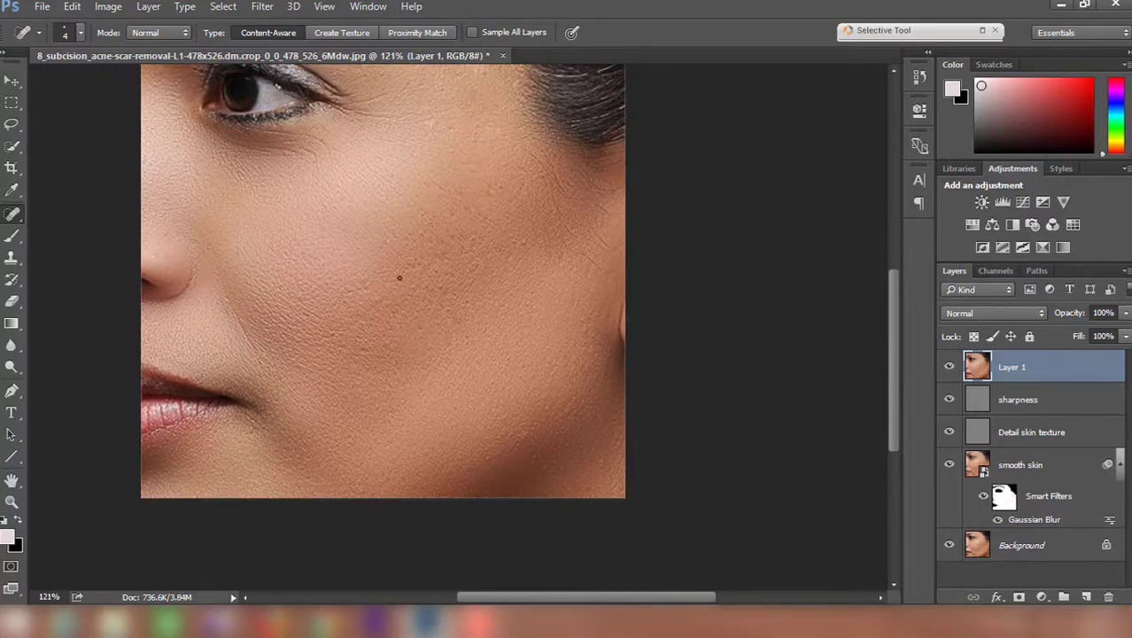
scroll(400, 278, "up", 2)
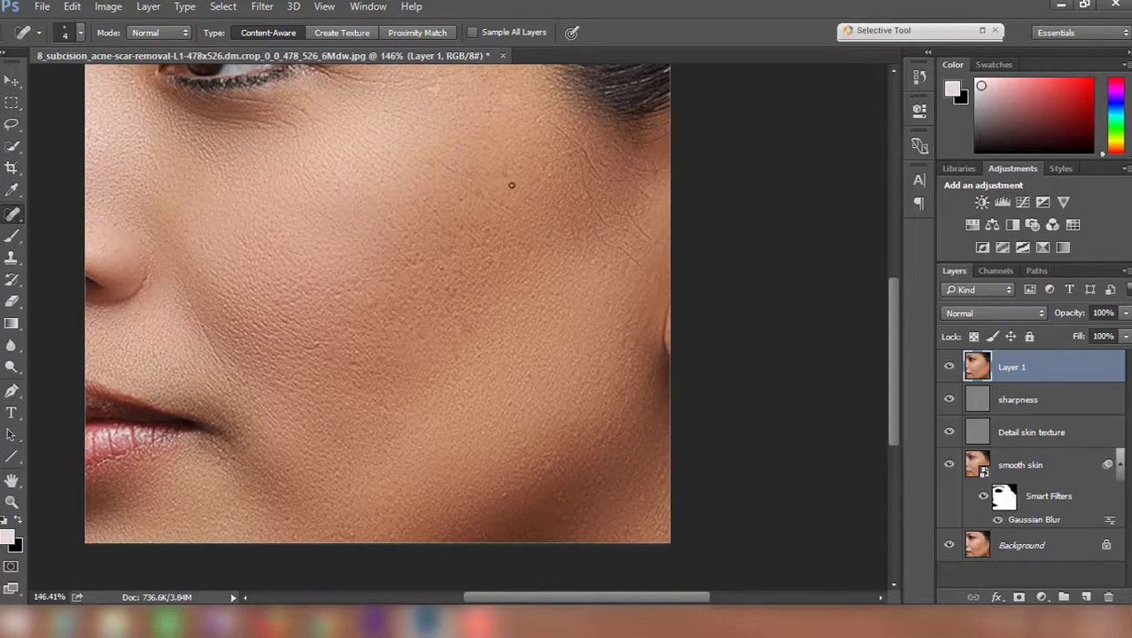
scroll(543, 332, "down", 6)
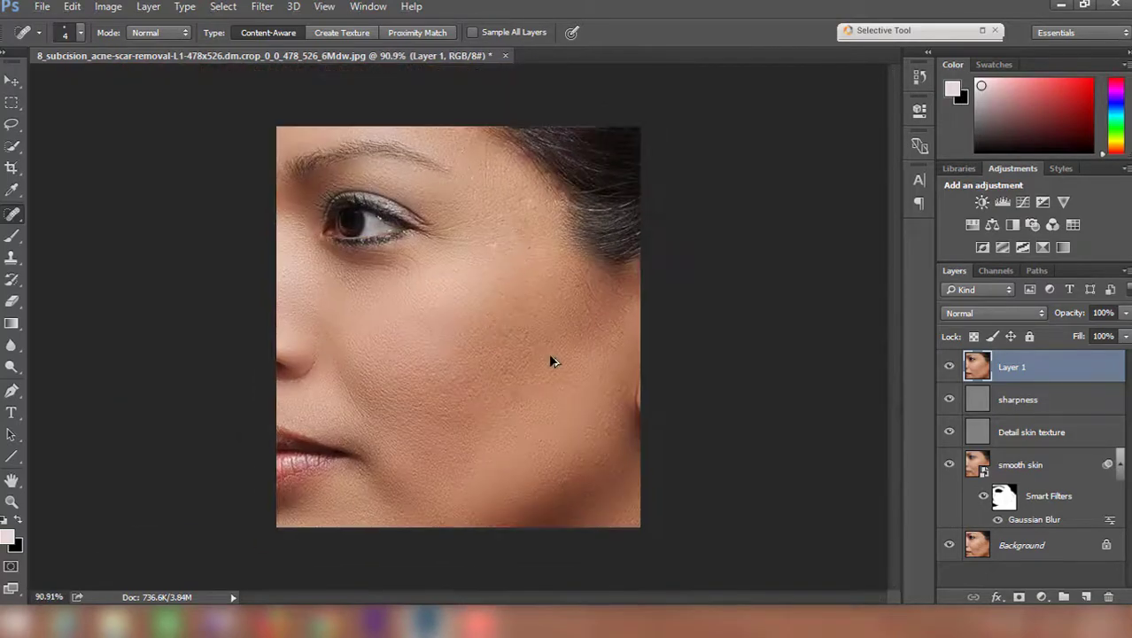
Check the whole face at different magnifications and heal leftover specks on the cheek, temple and jaw.
scroll(528, 417, "up", 8)
scroll(486, 383, "down", 4)
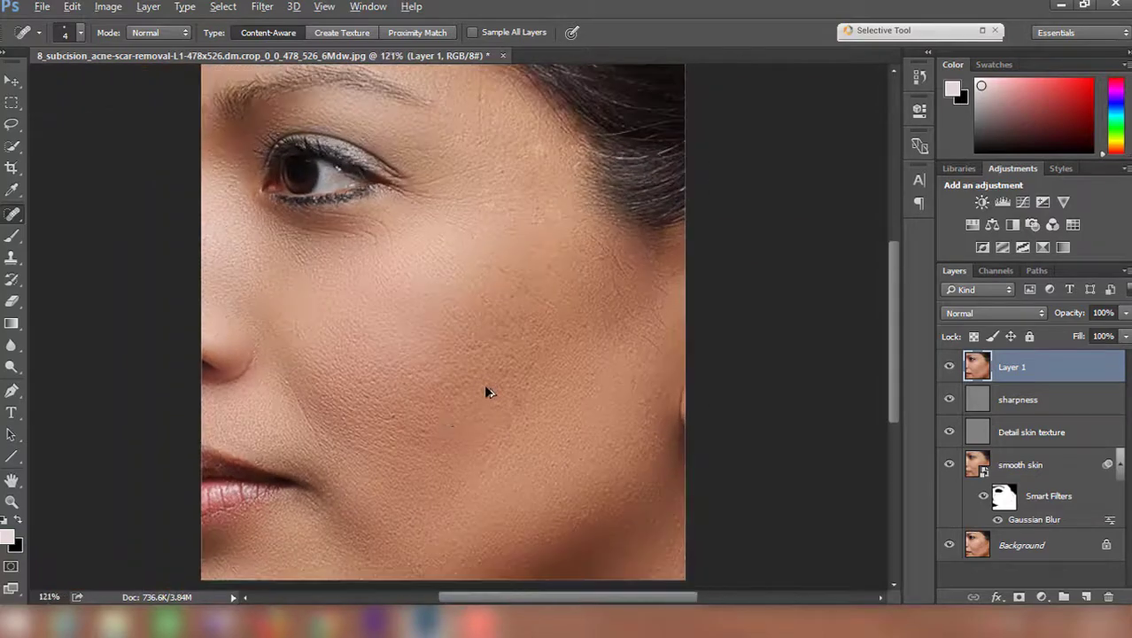
scroll(394, 426, "up", 3)
scroll(338, 523, "down", 3)
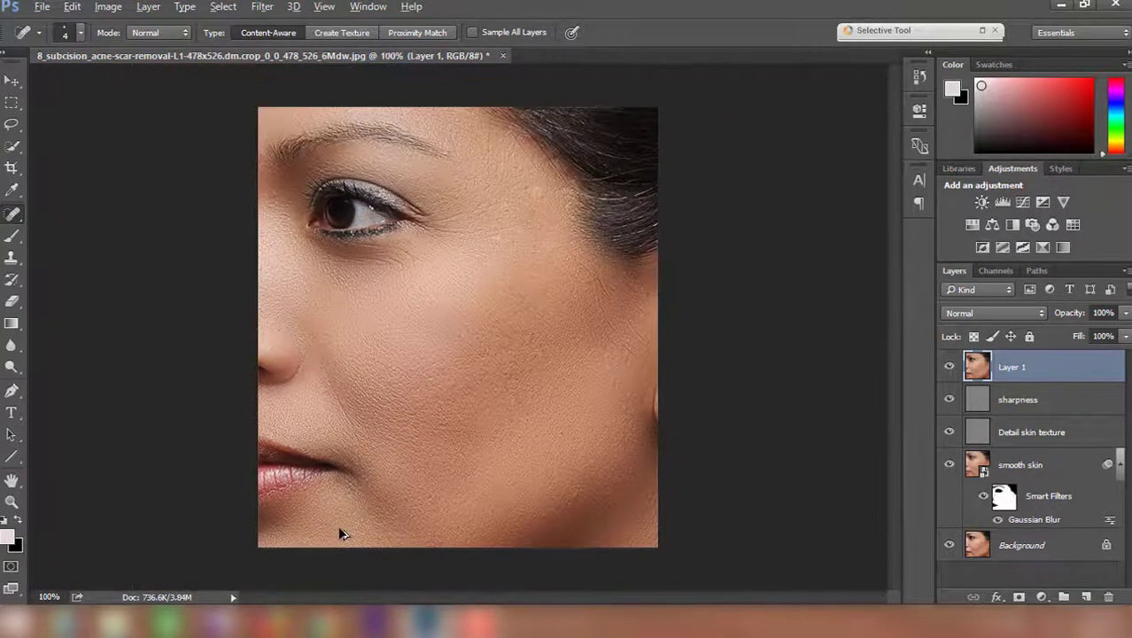
scroll(508, 226, "up", 3)
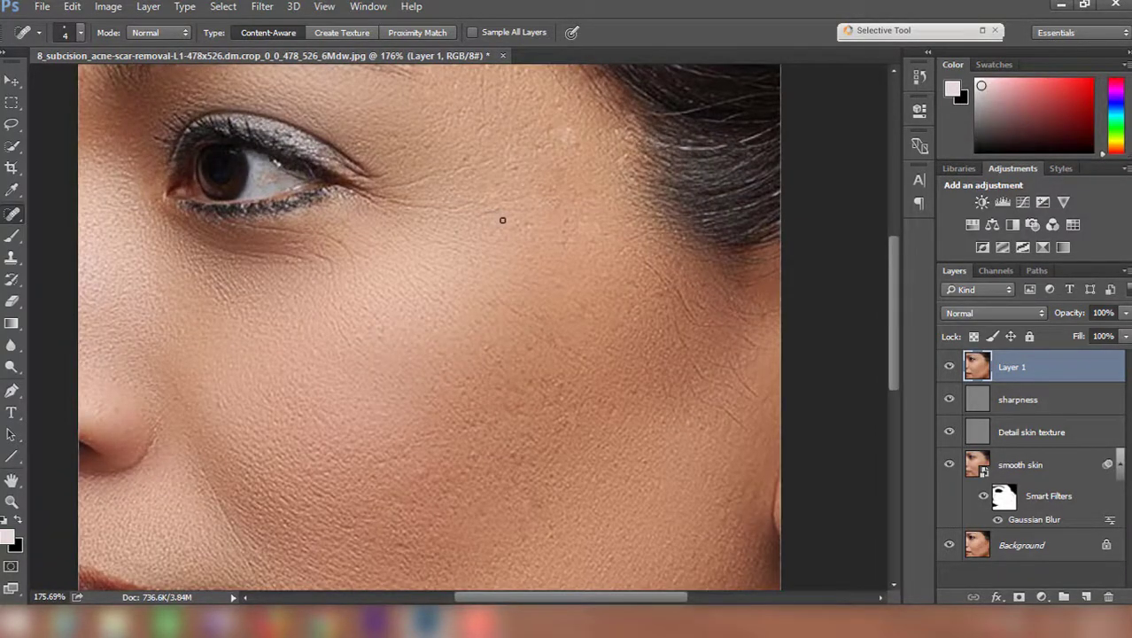
scroll(505, 257, "down", 2)
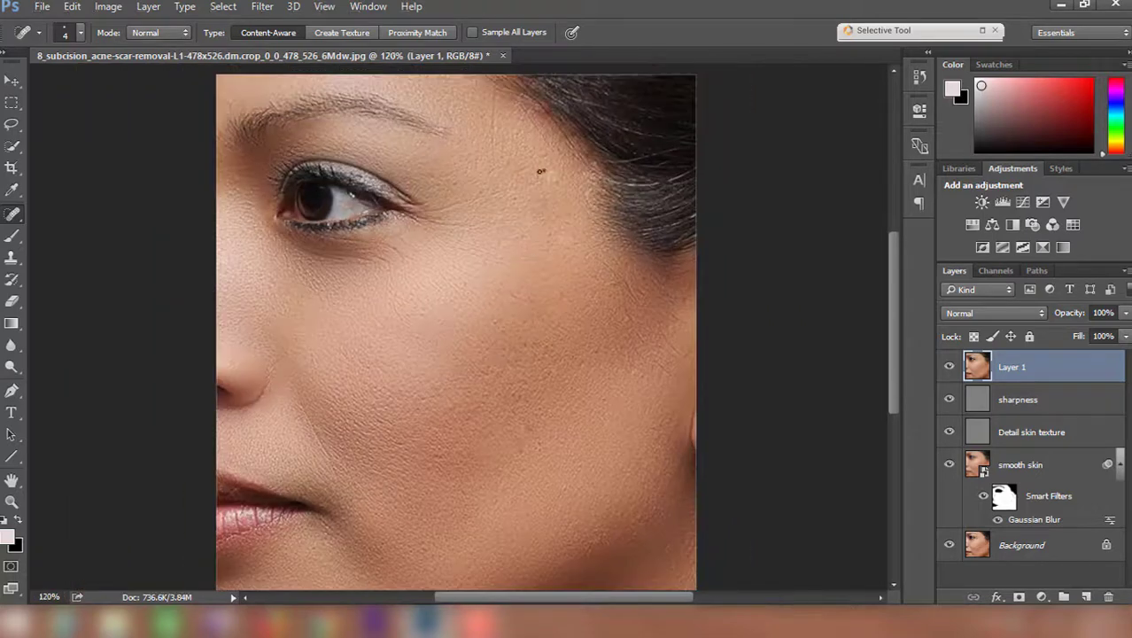
scroll(548, 268, "down", 2)
scroll(591, 382, "up", 1)
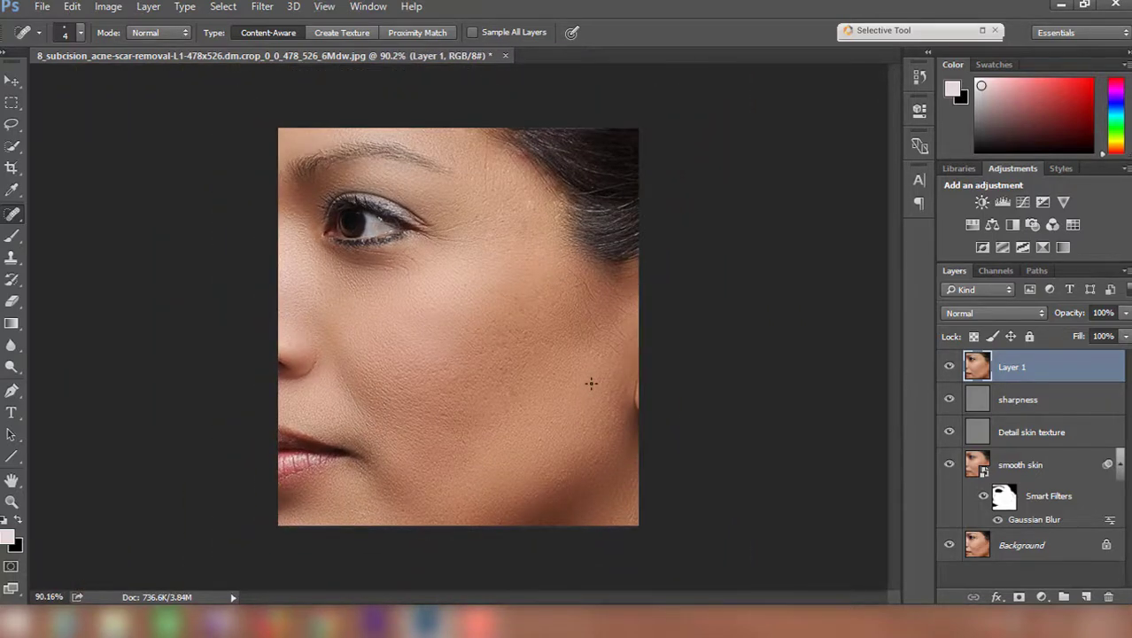
scroll(571, 509, "up", 2)
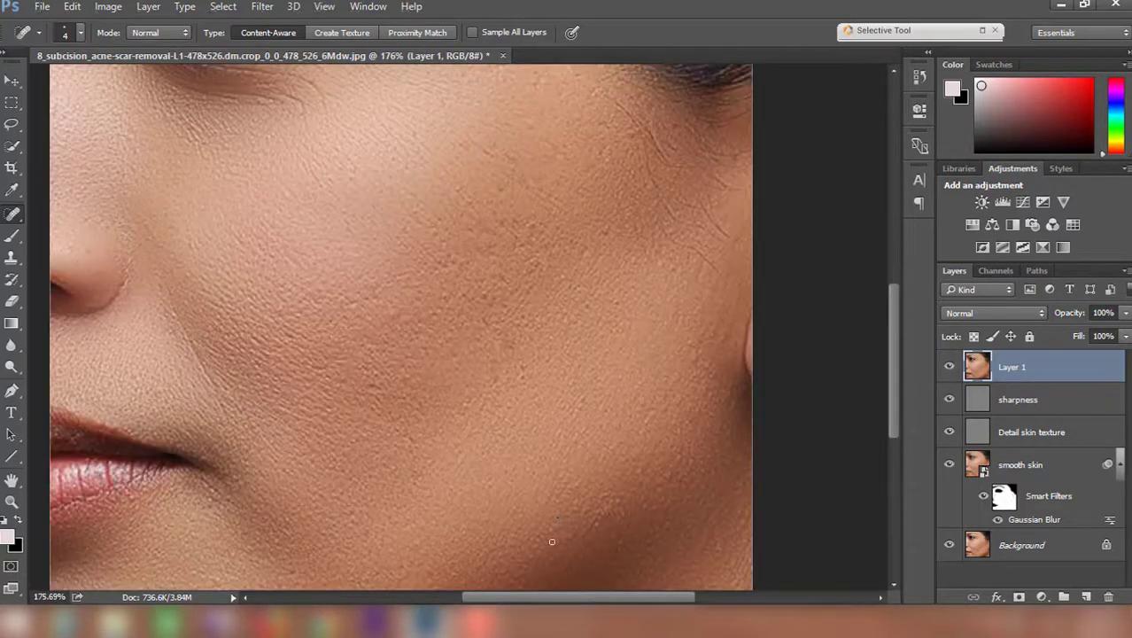
scroll(592, 445, "down", 2)
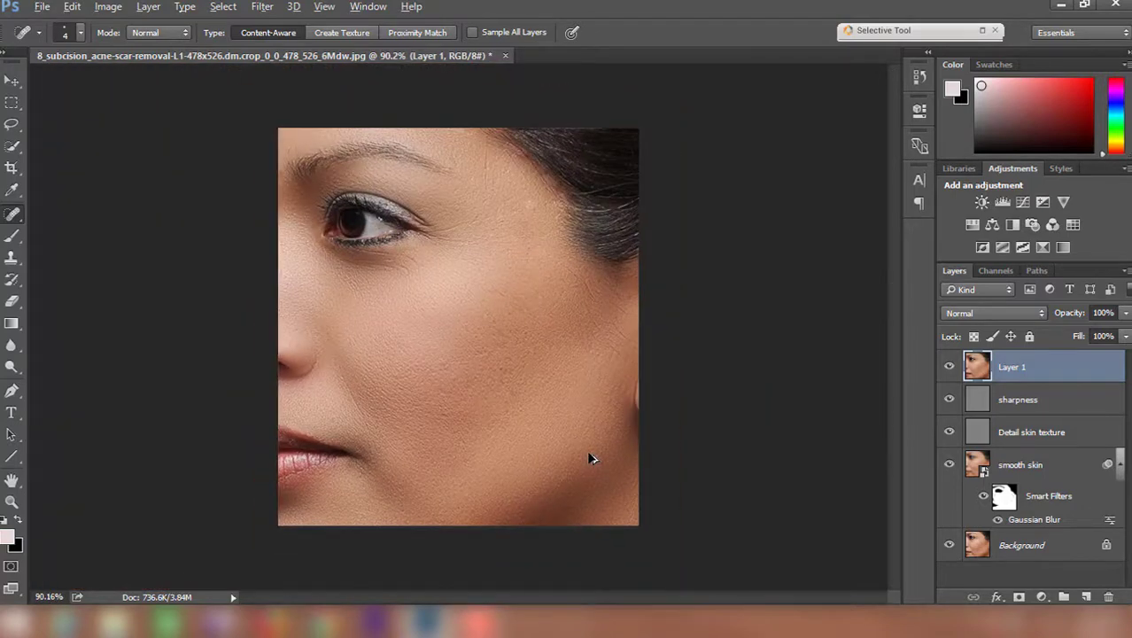
Switch to the Move tool and compare the retouched portrait with only the Background layer shown.
left_click(16, 81)
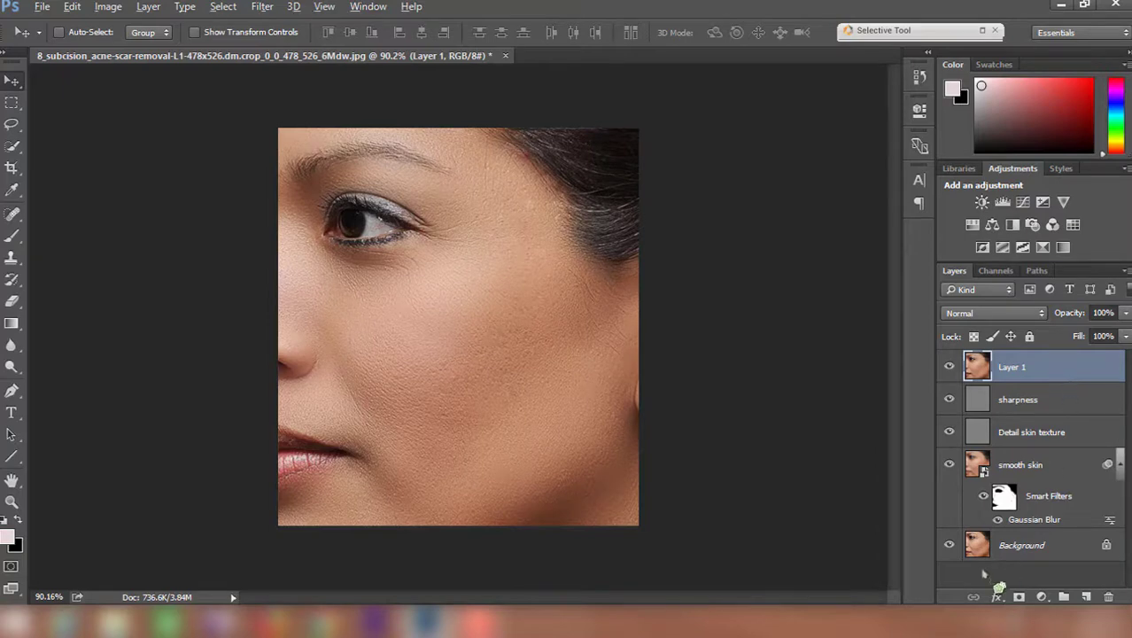
left_click(949, 546, "alt")
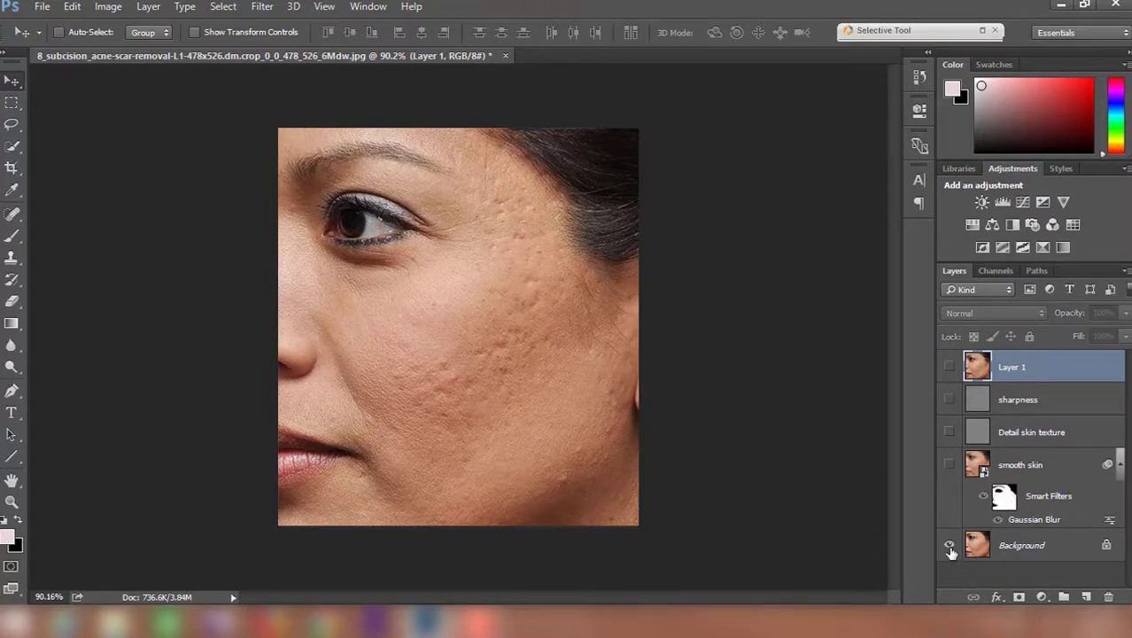
left_click(949, 546, "alt")
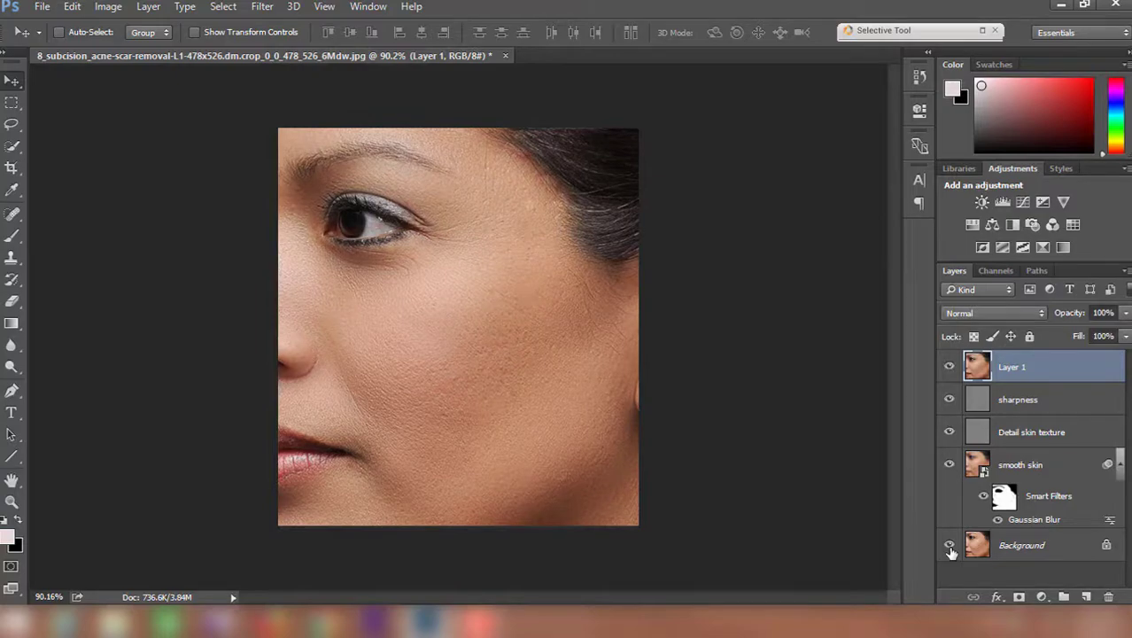